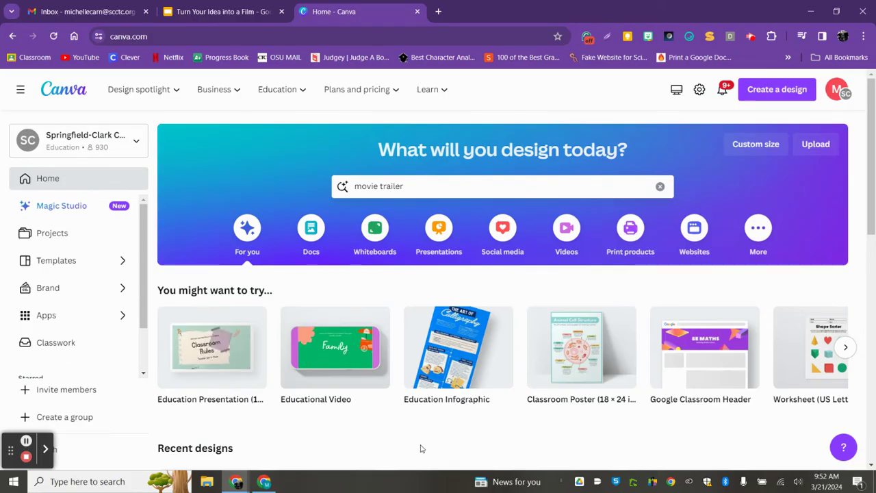
Review the "Turn Your Idea into a Film" slides in Google Slides, ending on the slide about what should absolutely be included
{"action": "left_click", "coordinate": [199, 11]}
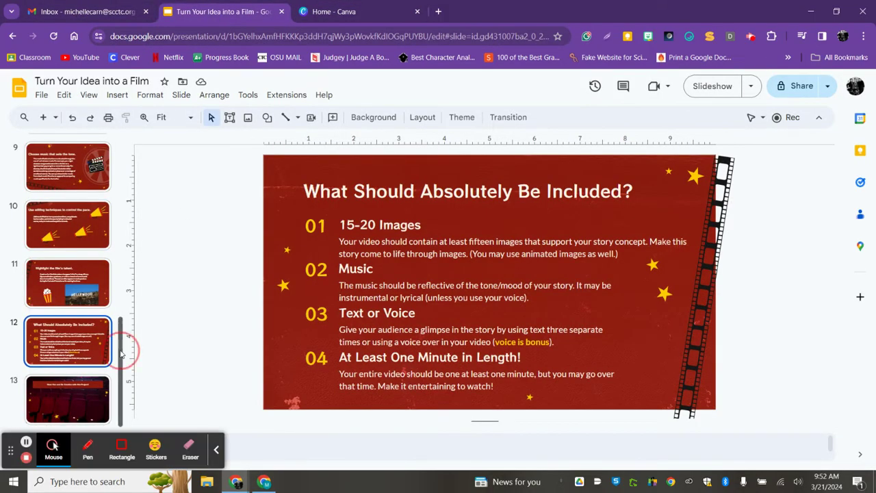
{"action": "scroll", "coordinate": [122, 340], "scroll_direction": "up", "scroll_amount": 10}
{"action": "left_click", "coordinate": [73, 188]}
{"action": "left_click", "coordinate": [61, 229]}
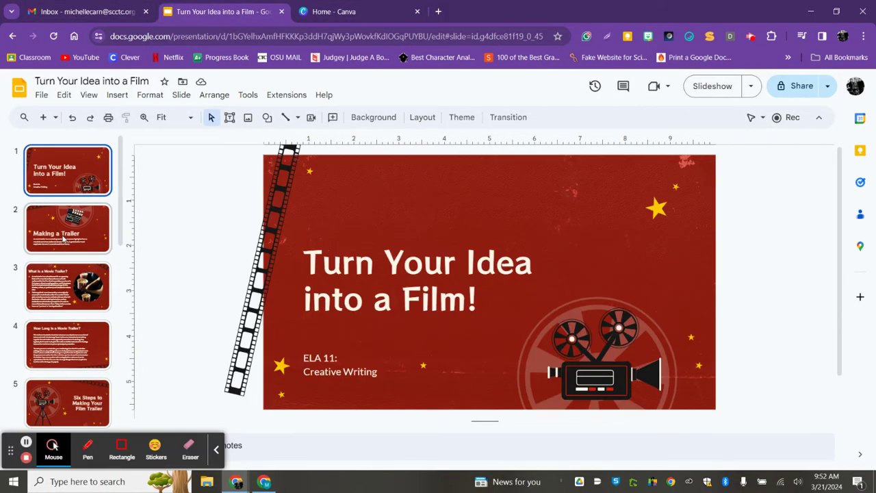
{"action": "left_click", "coordinate": [55, 296]}
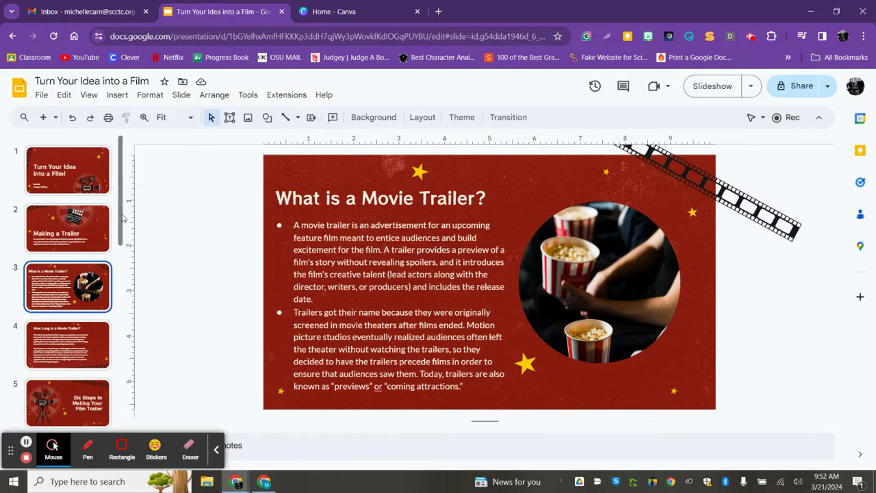
{"action": "left_click_drag", "start_coordinate": [123, 213], "coordinate": [127, 394]}
{"action": "left_click", "coordinate": [61, 363]}
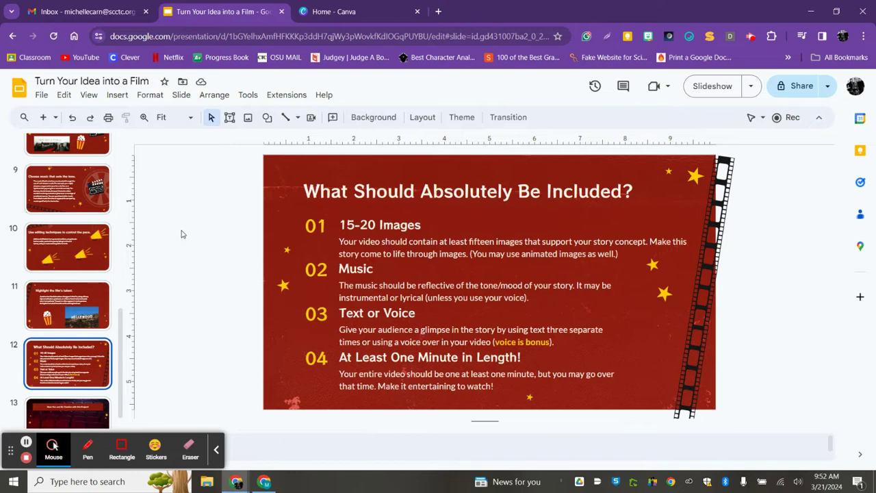
Switch to Canva, search the templates for "movie trailer" and browse the results
{"action": "left_click", "coordinate": [342, 12]}
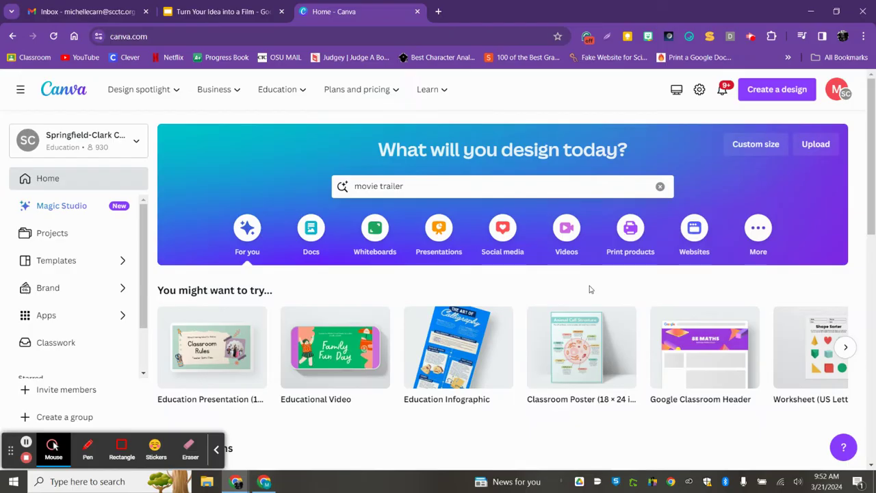
{"action": "left_click", "coordinate": [219, 450]}
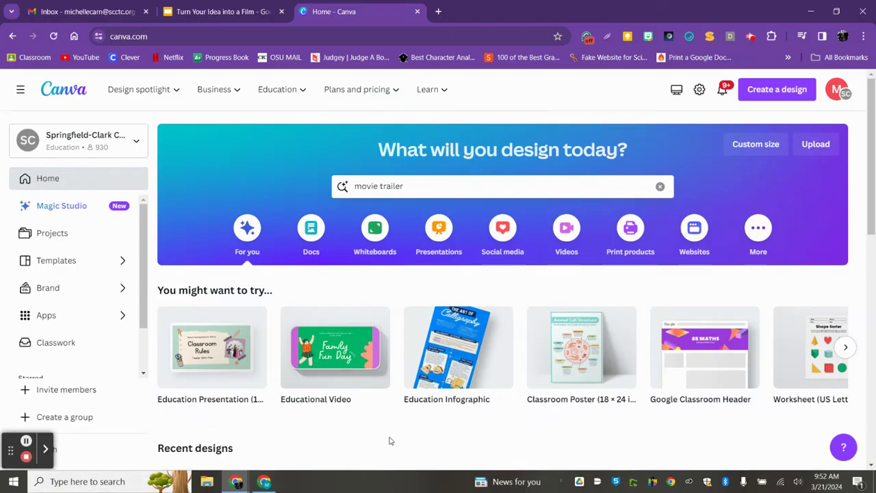
{"action": "left_click", "coordinate": [400, 187]}
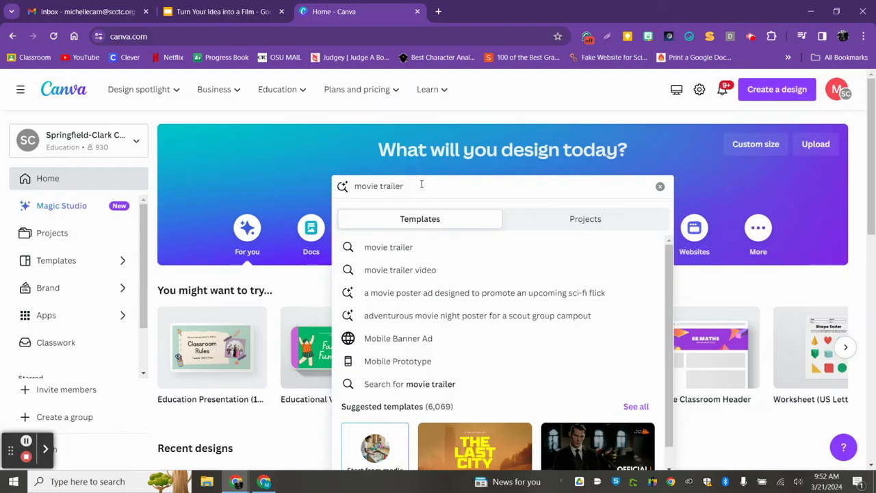
{"action": "double_click", "coordinate": [384, 186]}
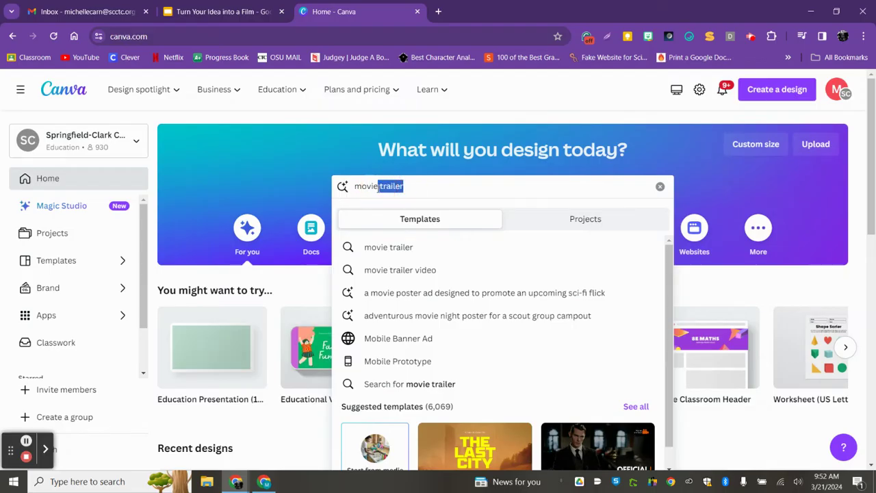
{"action": "key", "text": "BackSpace"}
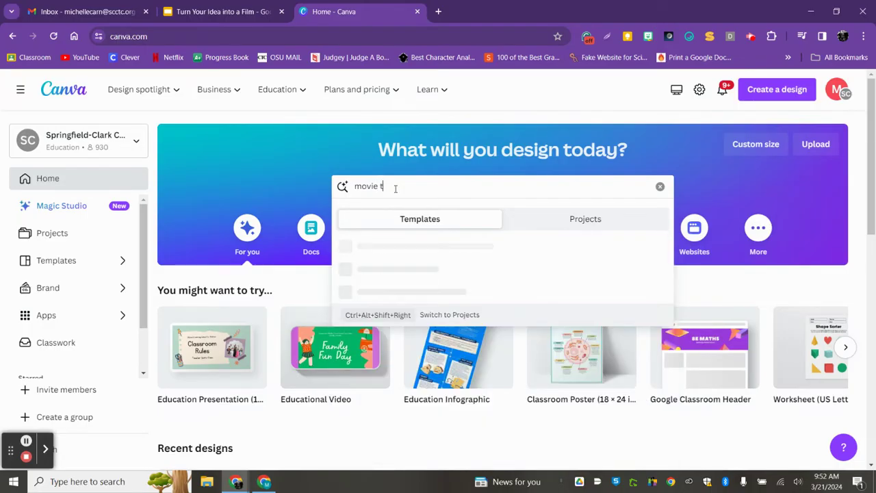
{"action": "type", "text": "trailer"}
{"action": "key", "text": "Return"}
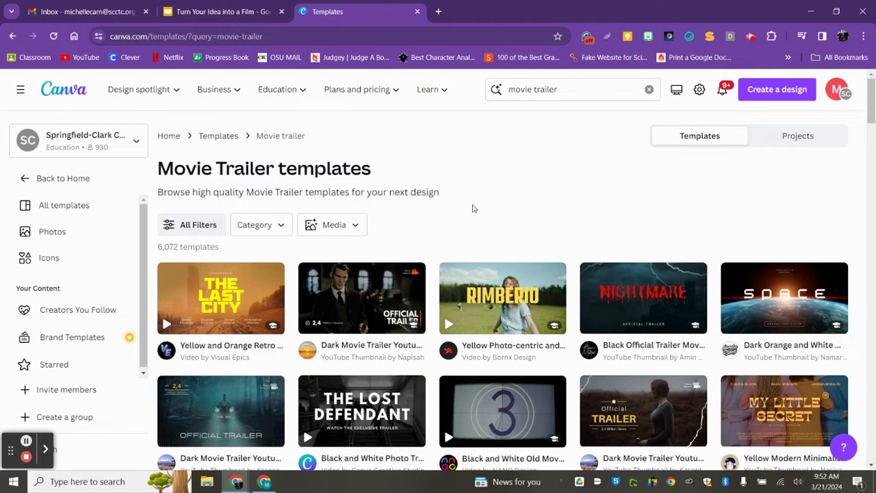
{"action": "scroll", "coordinate": [518, 186], "scroll_direction": "down", "scroll_amount": 1}
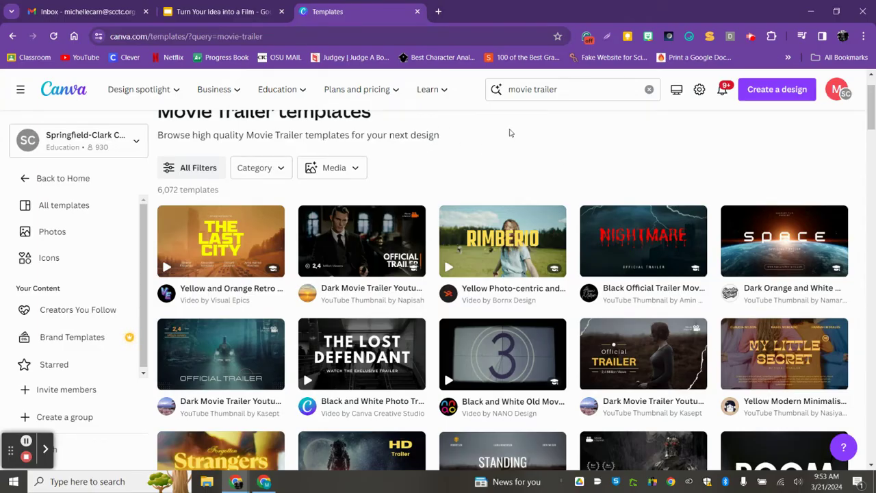
{"action": "scroll", "coordinate": [509, 133], "scroll_direction": "up", "scroll_amount": 1}
{"action": "scroll", "coordinate": [463, 189], "scroll_direction": "down", "scroll_amount": 2}
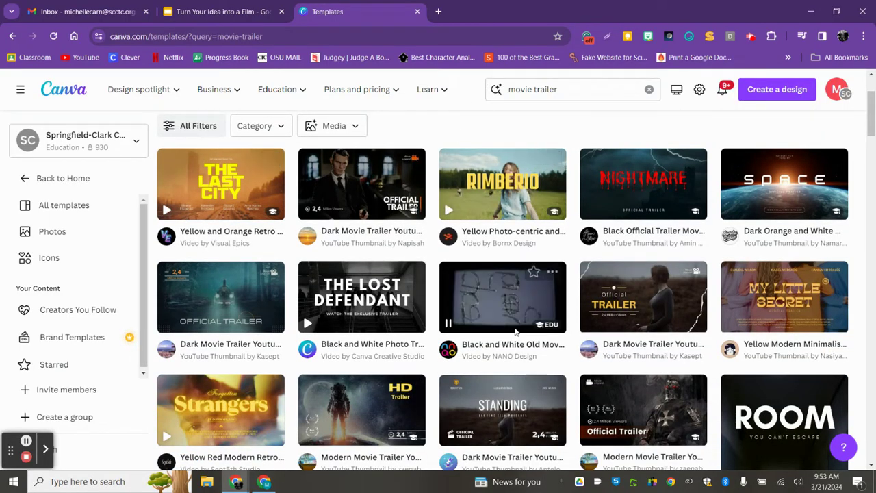
{"action": "scroll", "coordinate": [504, 252], "scroll_direction": "up", "scroll_amount": 2}
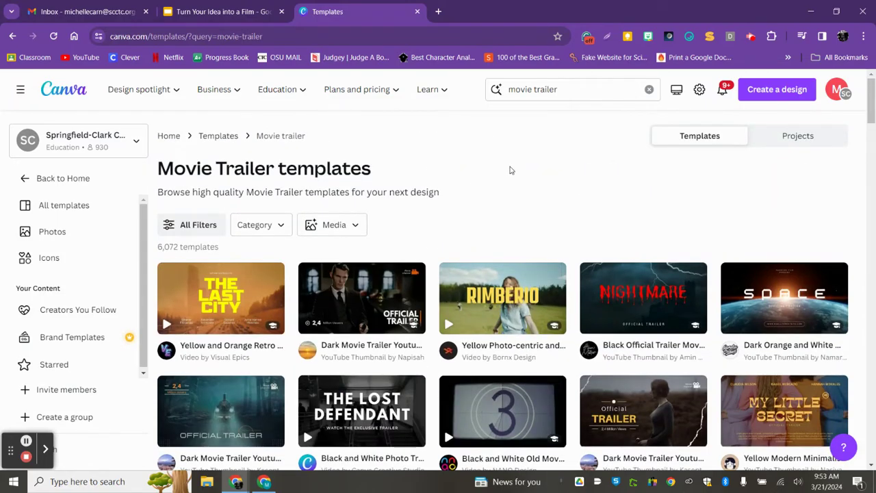
Broaden the template search to "movie" and browse the results
{"action": "double_click", "coordinate": [534, 89]}
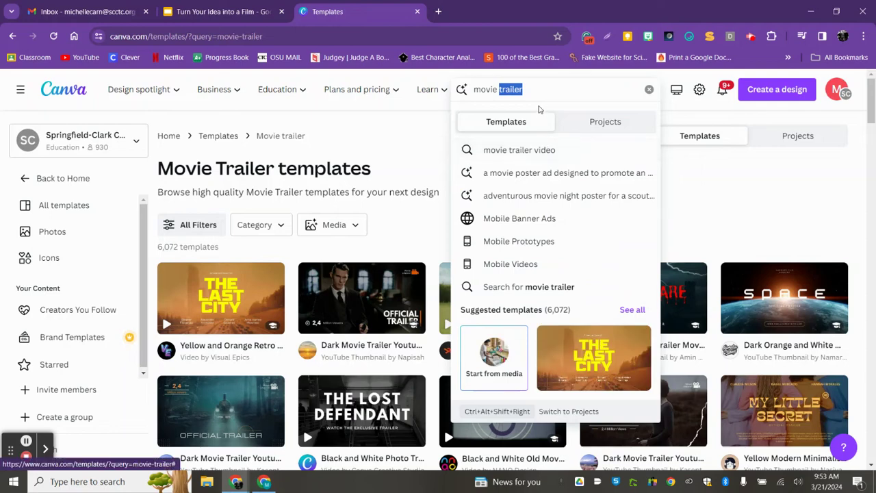
{"action": "key", "text": "BackSpace"}
{"action": "key", "text": "Return"}
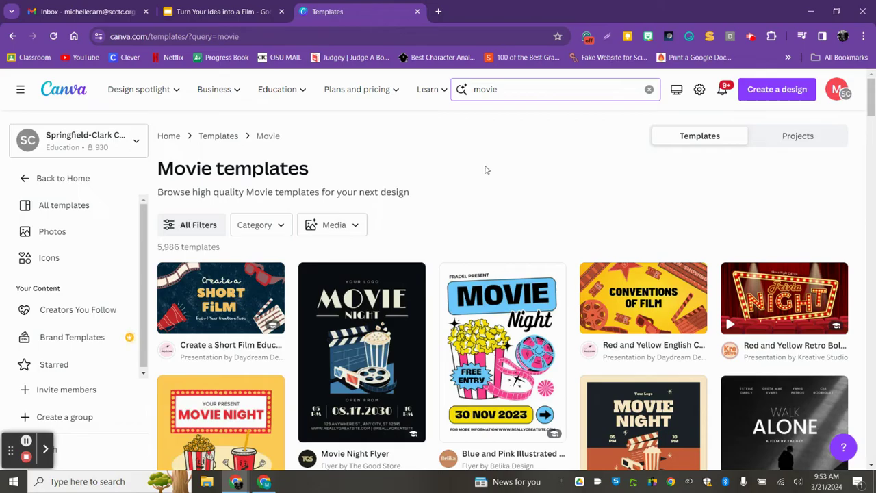
{"action": "scroll", "coordinate": [454, 181], "scroll_direction": "down", "scroll_amount": 1}
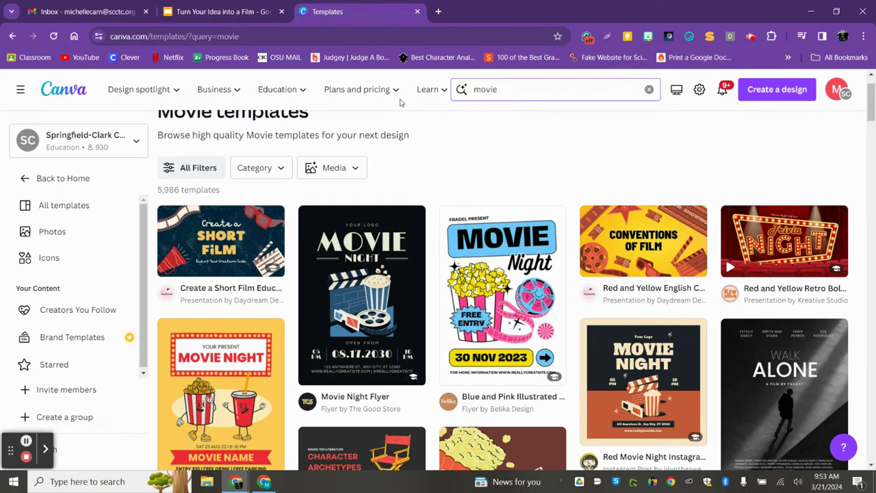
{"action": "scroll", "coordinate": [428, 95], "scroll_direction": "down", "scroll_amount": 4}
{"action": "scroll", "coordinate": [434, 137], "scroll_direction": "up", "scroll_amount": 5}
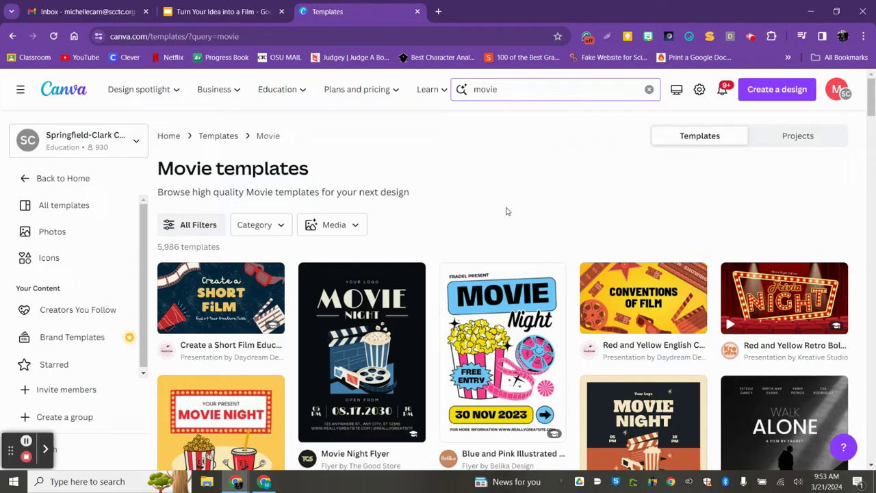
Search the templates for "movie trailer" and start customizing the "Yellow and Orange Retro Futuristic Typography Film Title Intro Video" template
{"action": "left_click", "coordinate": [508, 89]}
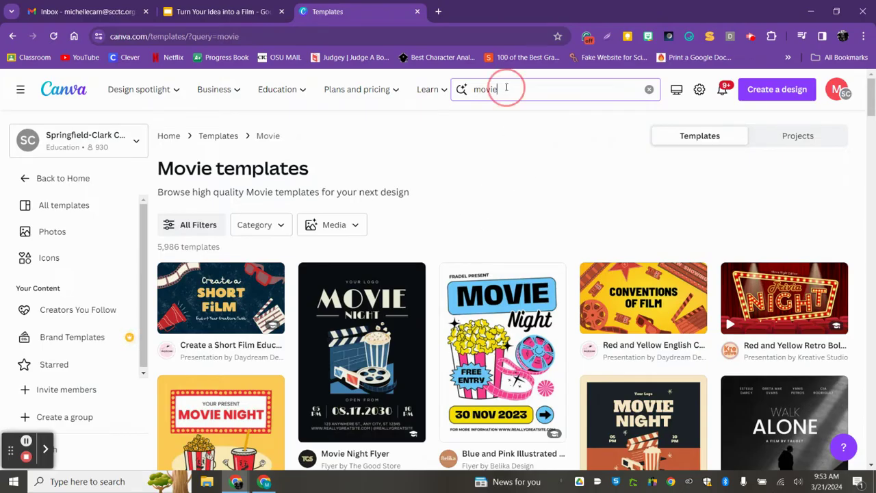
{"action": "type", "text": "tra"}
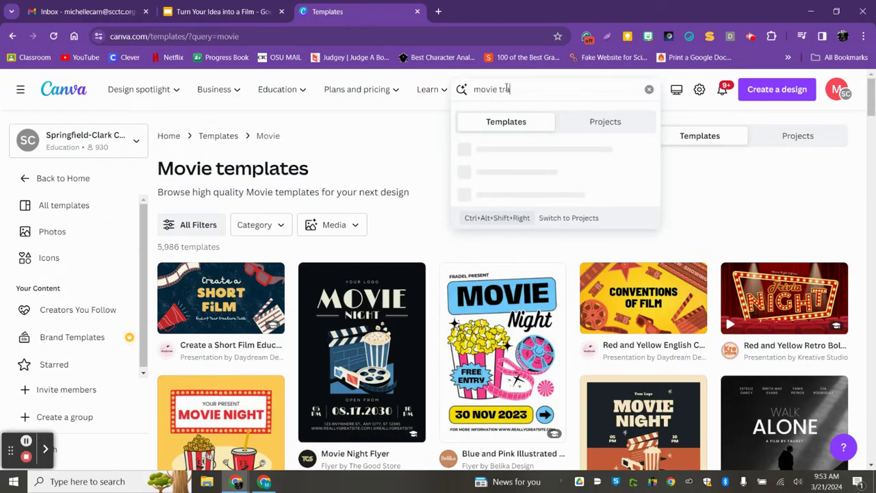
{"action": "type", "text": "iler"}
{"action": "key", "text": "Return"}
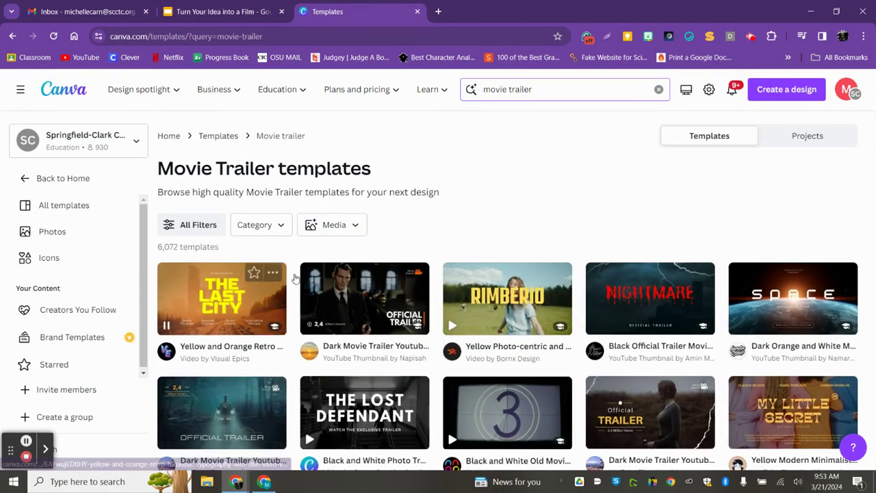
{"action": "left_click", "coordinate": [226, 302]}
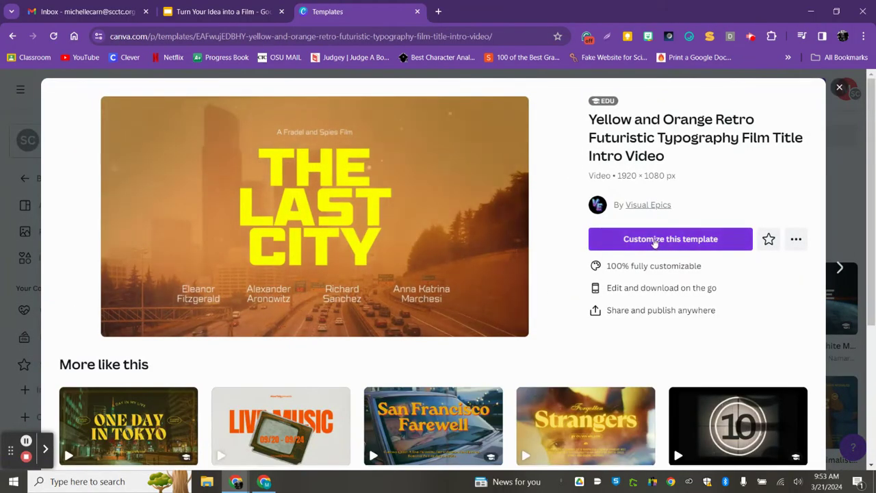
{"action": "left_click", "coordinate": [652, 245]}
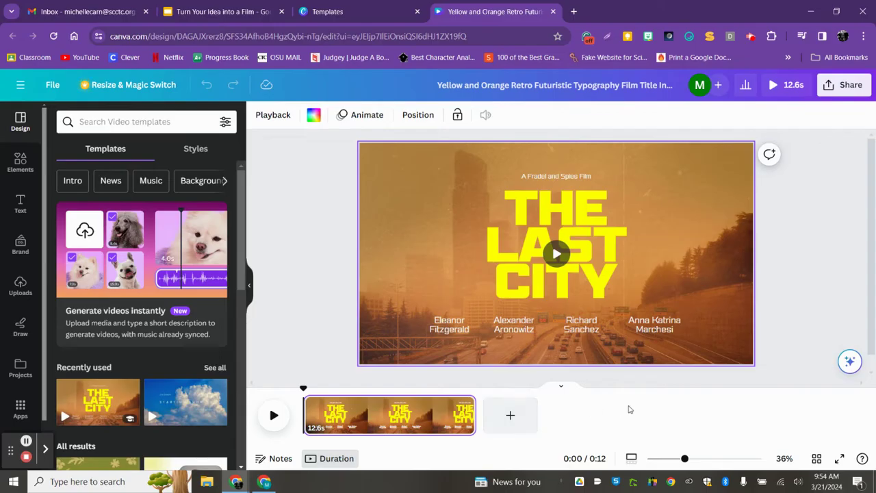
Open the "Black Official Trailer Movie YouTube Thumbnail" template for customizing and close the resulting design
{"action": "left_click", "coordinate": [360, 8]}
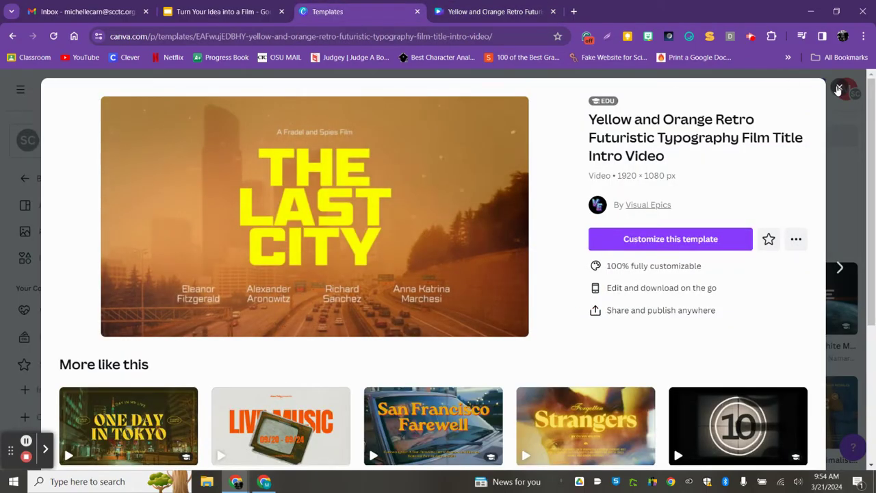
{"action": "left_click", "coordinate": [794, 115]}
{"action": "left_click", "coordinate": [674, 274]}
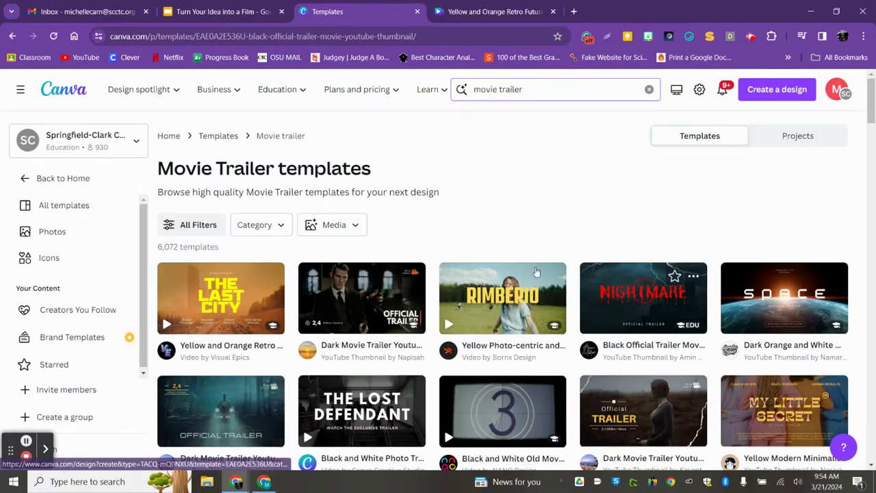
{"action": "left_click", "coordinate": [657, 241]}
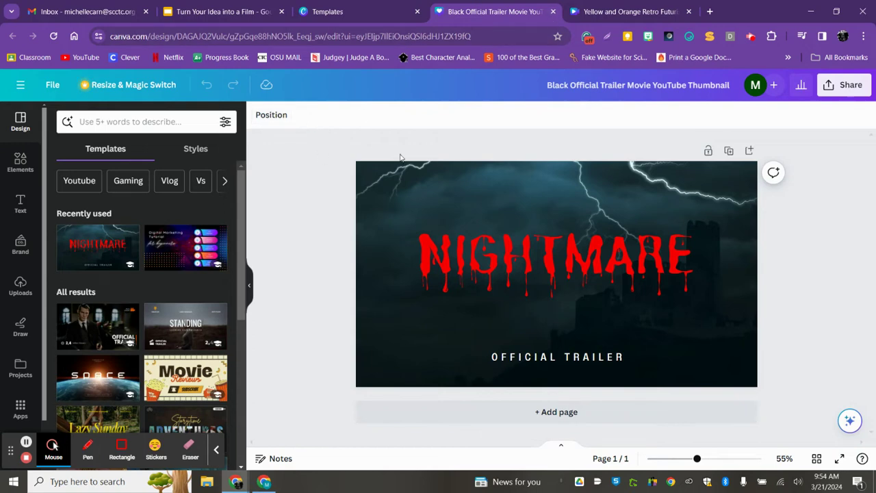
{"action": "left_click", "coordinate": [553, 13]}
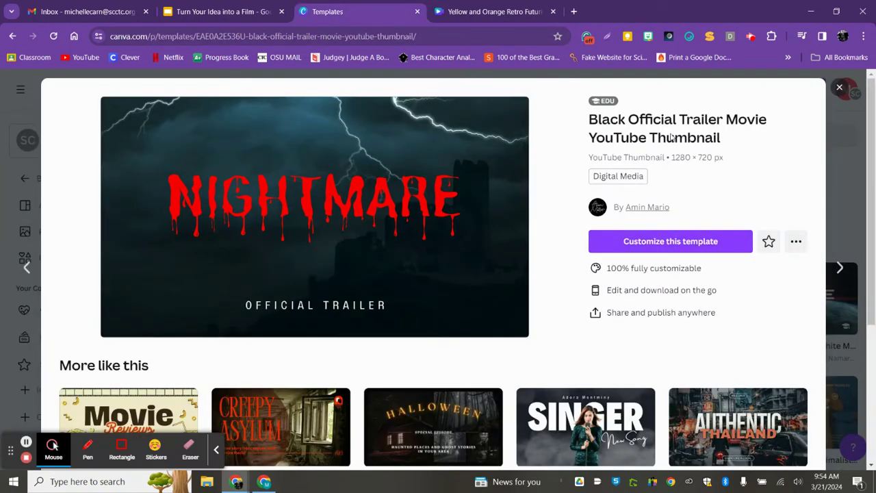
Preview the "The Last City" video design and browse the available video templates
{"action": "left_click", "coordinate": [468, 14]}
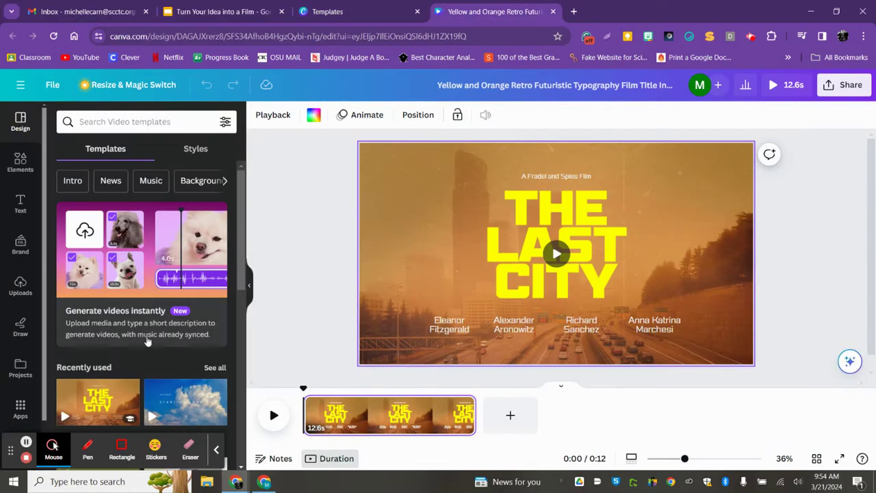
{"action": "left_click", "coordinate": [558, 255]}
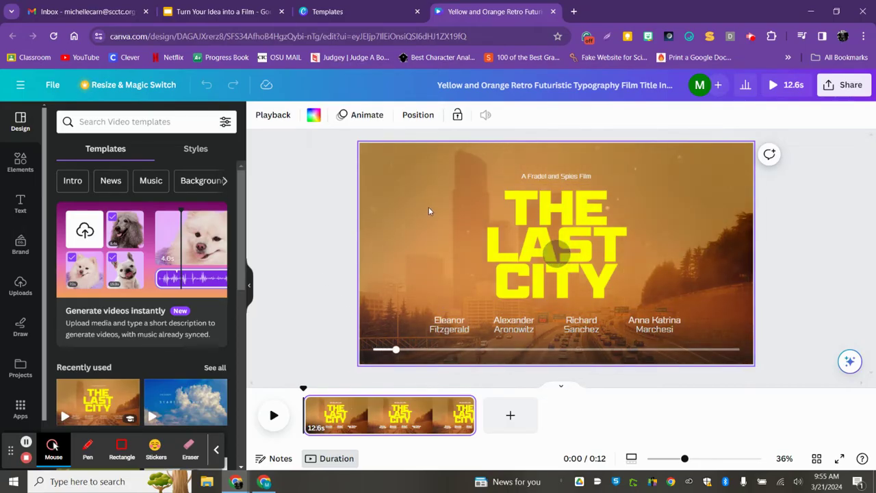
{"action": "left_click", "coordinate": [559, 258]}
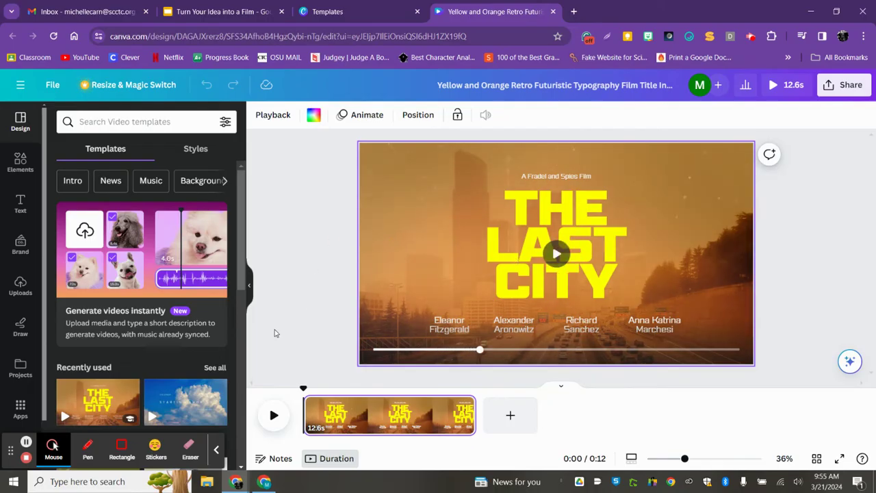
{"action": "left_click_drag", "start_coordinate": [241, 265], "coordinate": [245, 293]}
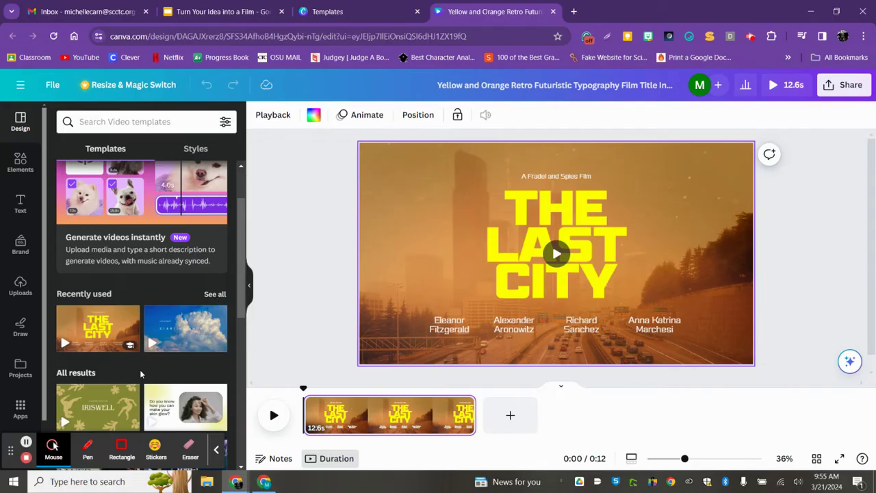
{"action": "left_click_drag", "start_coordinate": [242, 284], "coordinate": [244, 421]}
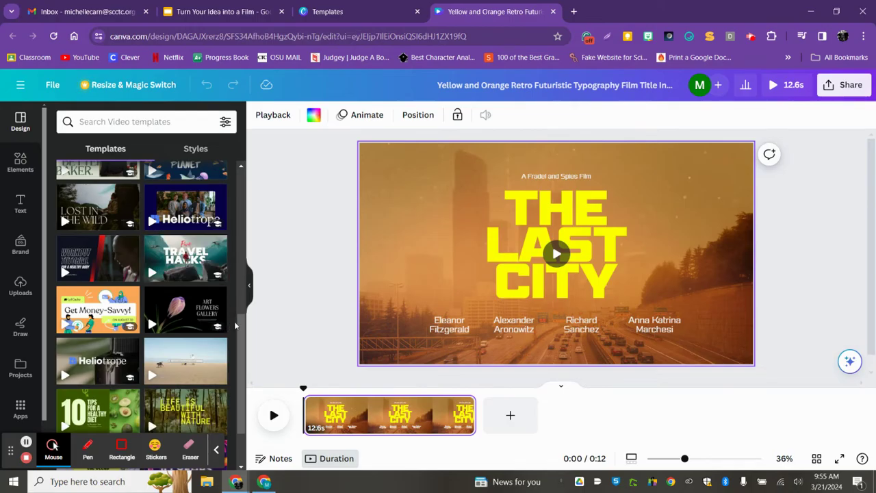
{"action": "left_click_drag", "start_coordinate": [240, 327], "coordinate": [242, 175]}
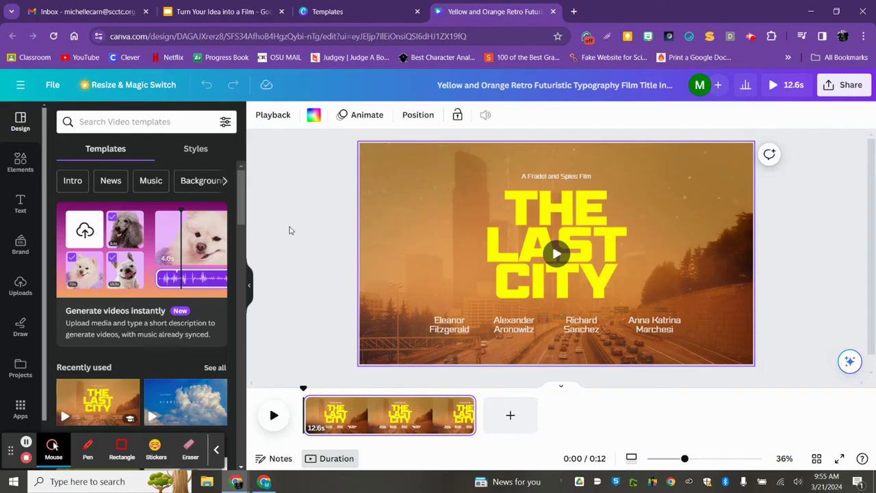
Replace the film title text "The Last City" with "MOVIE TRAILER"
{"action": "left_click", "coordinate": [527, 228]}
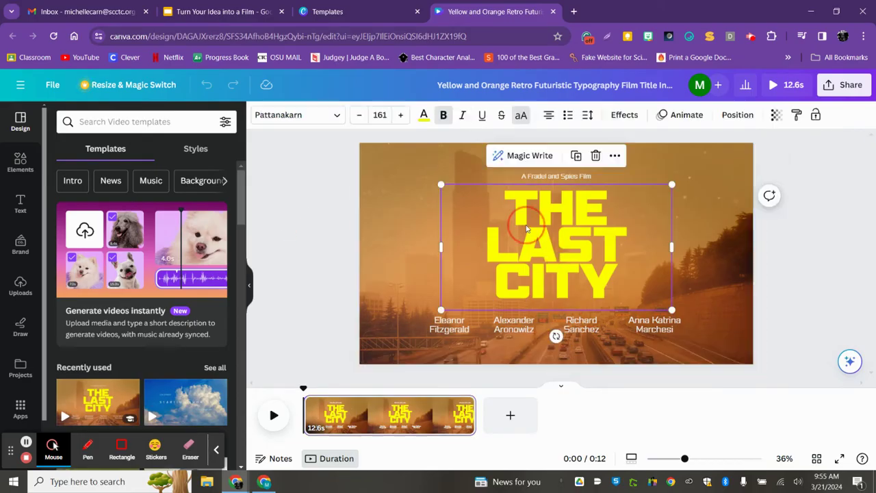
{"action": "double_click", "coordinate": [525, 224]}
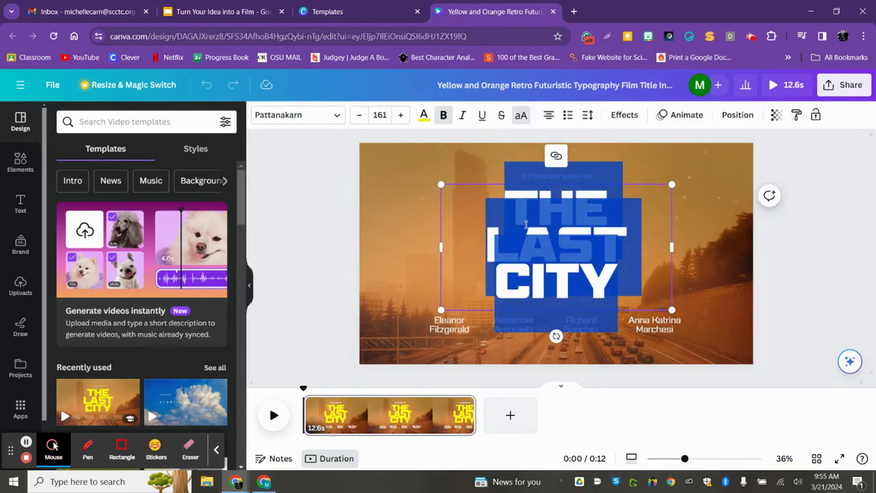
{"action": "type", "text": "MO"}
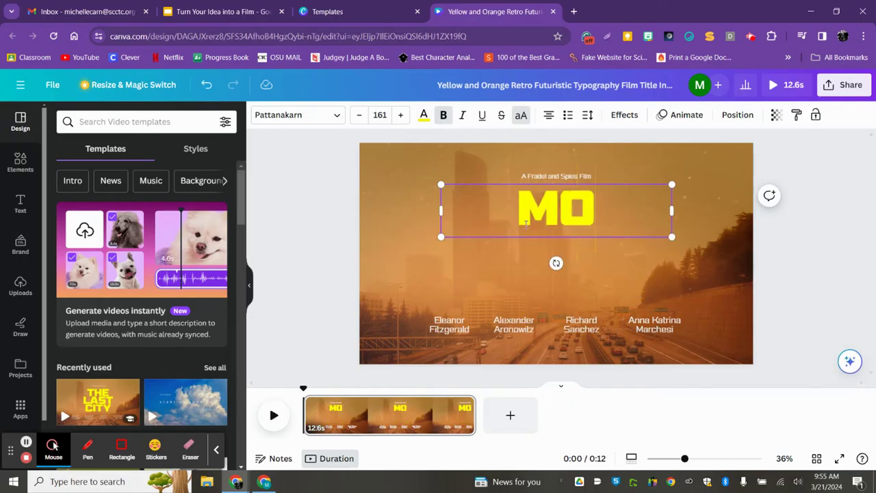
{"action": "type", "text": "VIUE T"}
{"action": "key", "text": "BackSpace"}
{"action": "key", "text": "BackSpace"}
{"action": "key", "text": "BackSpace"}
{"action": "key", "text": "BackSpace"}
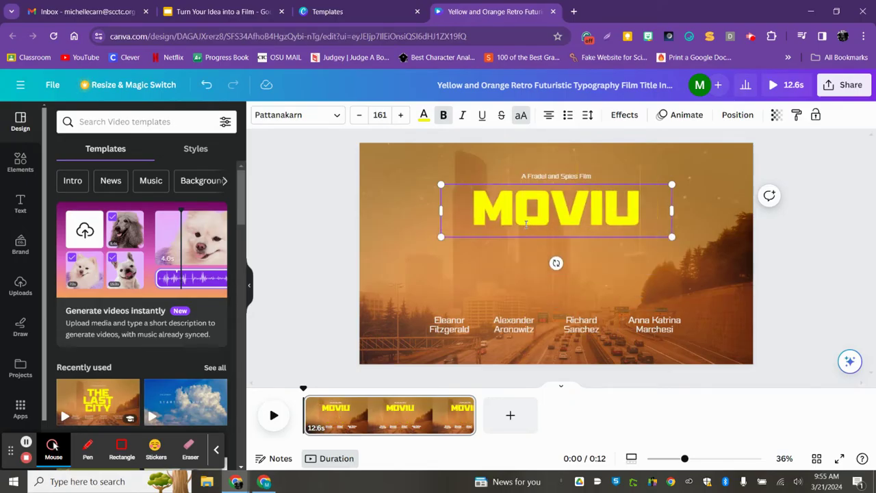
{"action": "type", "text": "E TRAILER"}
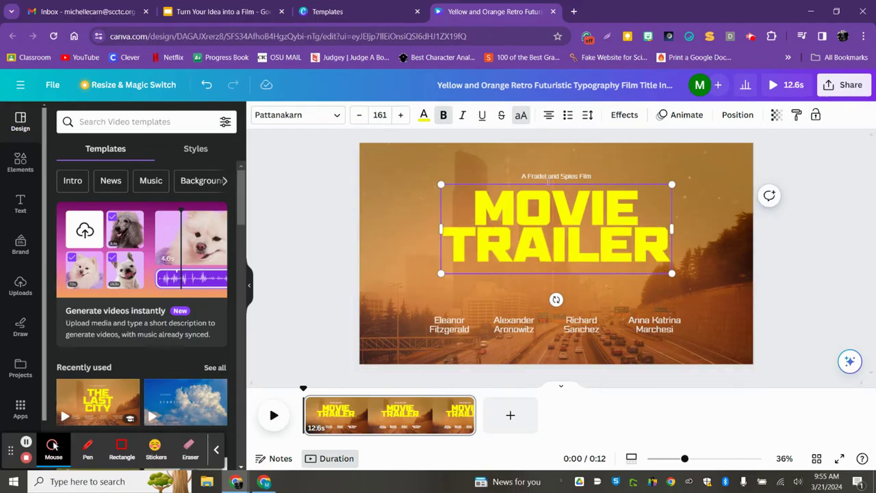
{"action": "double_click", "coordinate": [529, 176]}
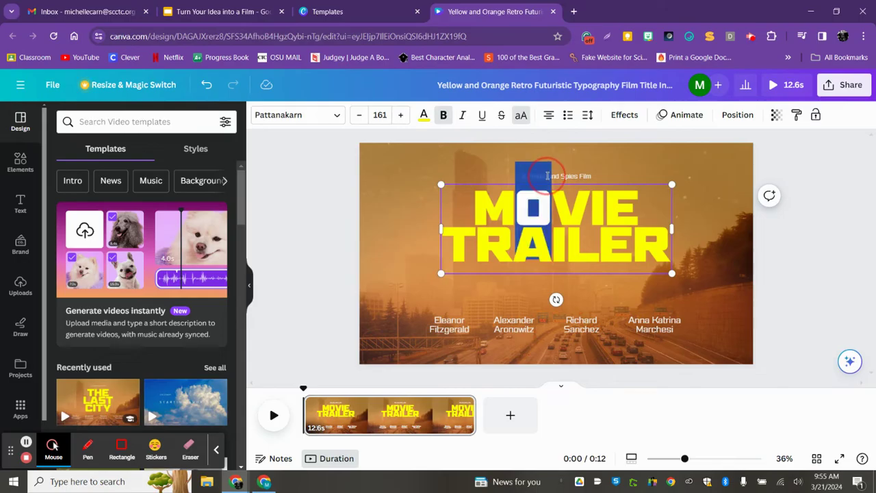
{"action": "left_click", "coordinate": [607, 171]}
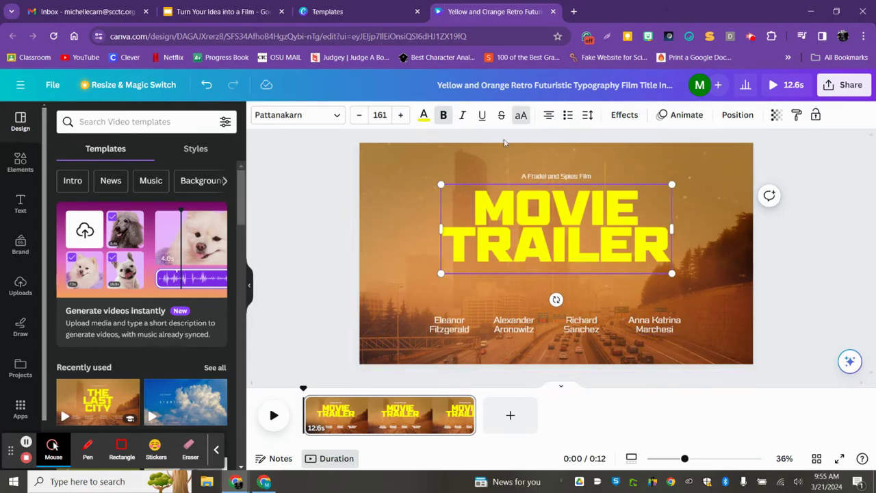
{"action": "left_click", "coordinate": [415, 222]}
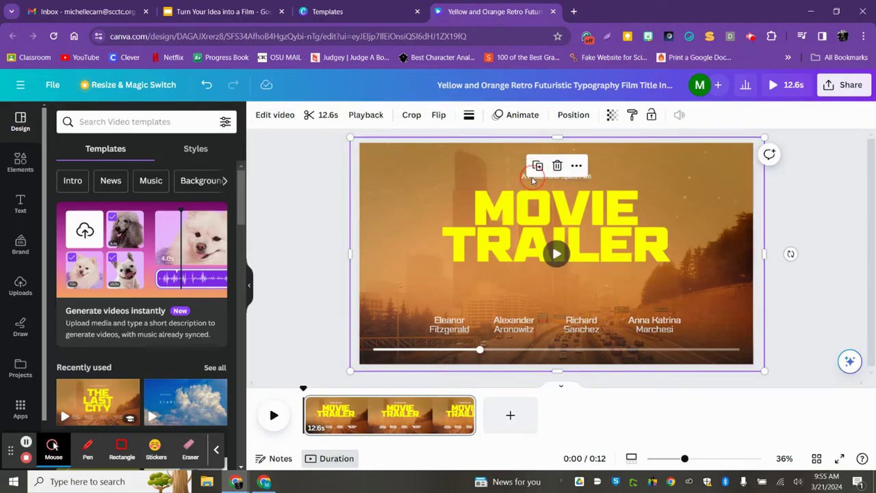
{"action": "left_click", "coordinate": [443, 331]}
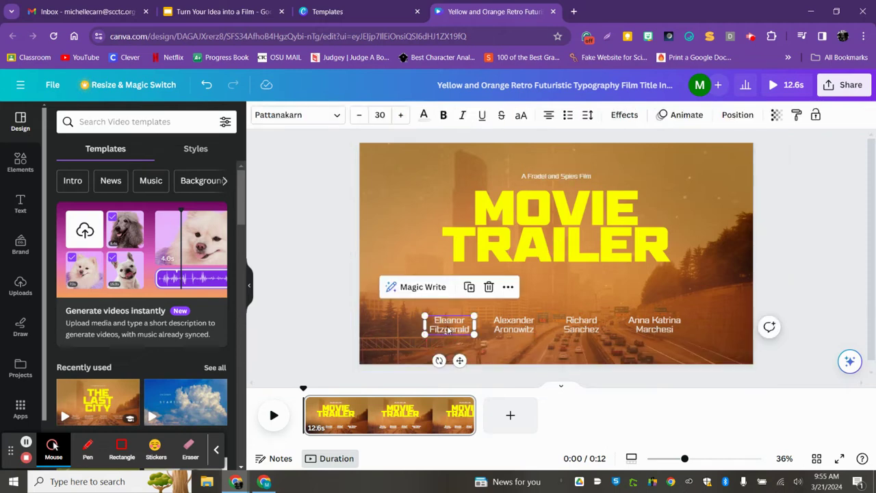
{"action": "left_click", "coordinate": [459, 326]}
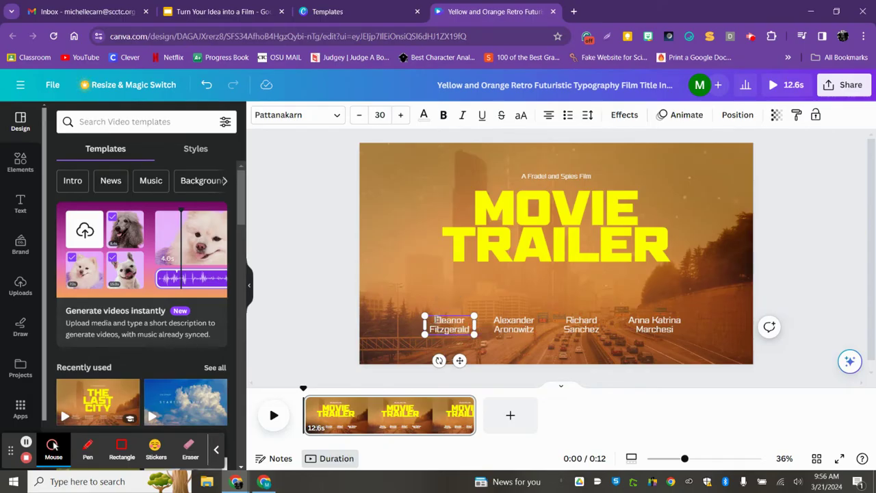
{"action": "left_click_drag", "start_coordinate": [437, 319], "coordinate": [473, 332]}
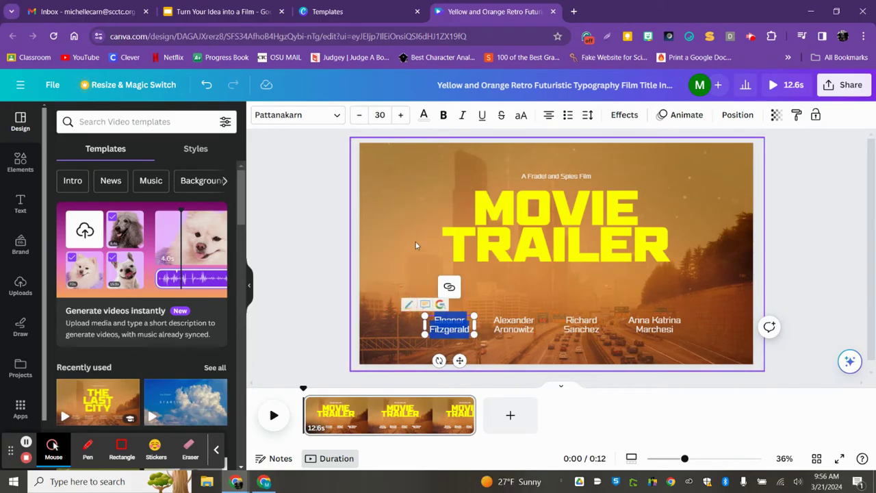
Replace the small credit line above the title with a "Film Production" credit containing the filmmaker's surname
{"action": "double_click", "coordinate": [553, 178]}
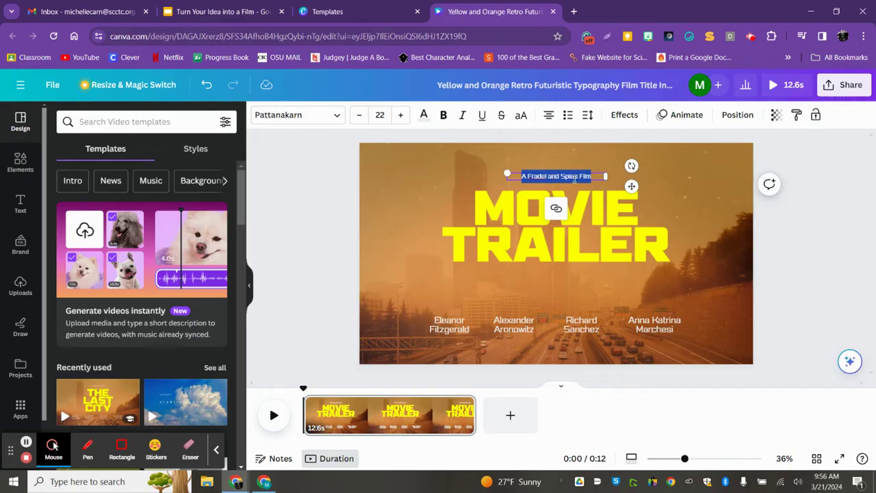
{"action": "type", "text": "A Cam"}
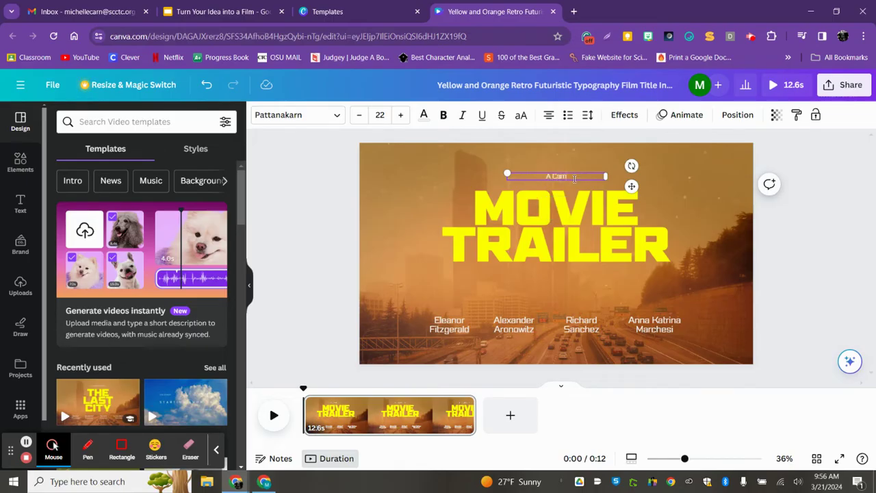
{"action": "type", "text": " Film Production"}
{"action": "left_click", "coordinate": [389, 262]}
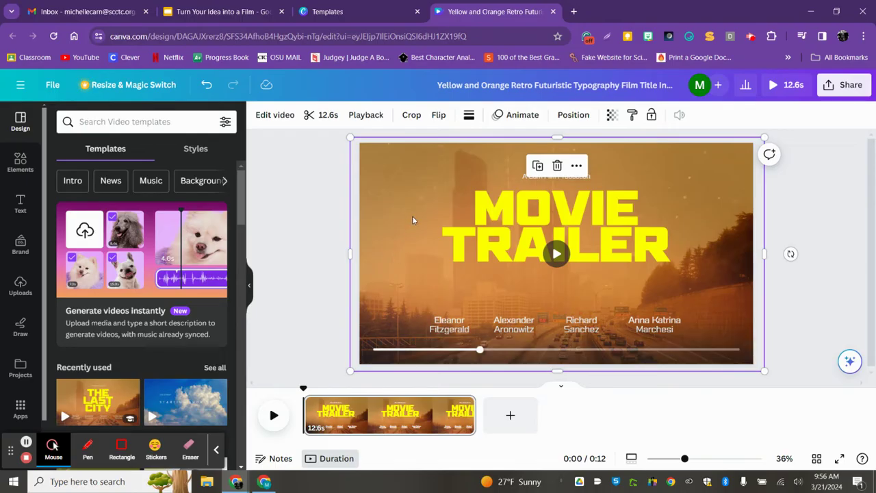
{"action": "left_click", "coordinate": [312, 284]}
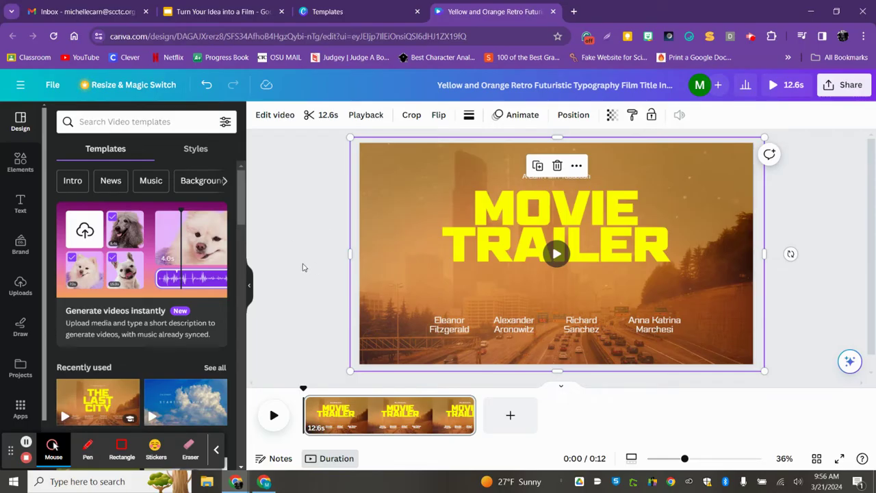
Search the elements for "scary" and browse all the matching photos
{"action": "left_click", "coordinate": [21, 162]}
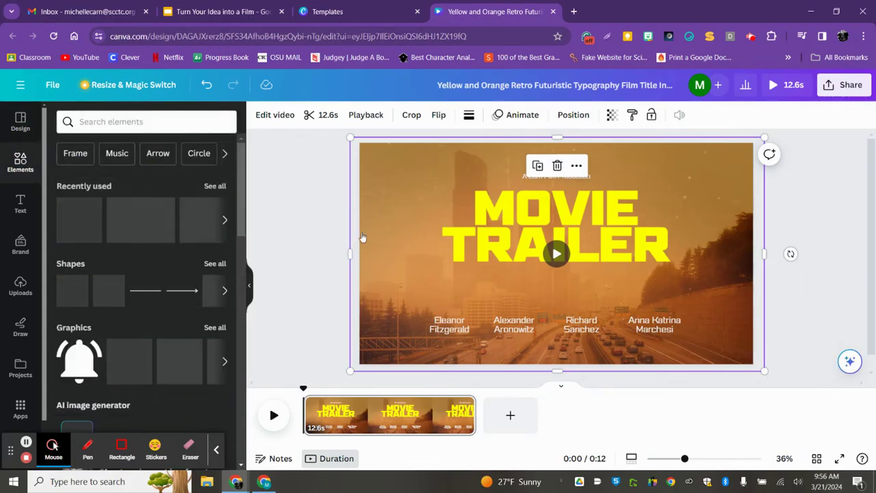
{"action": "left_click", "coordinate": [118, 123]}
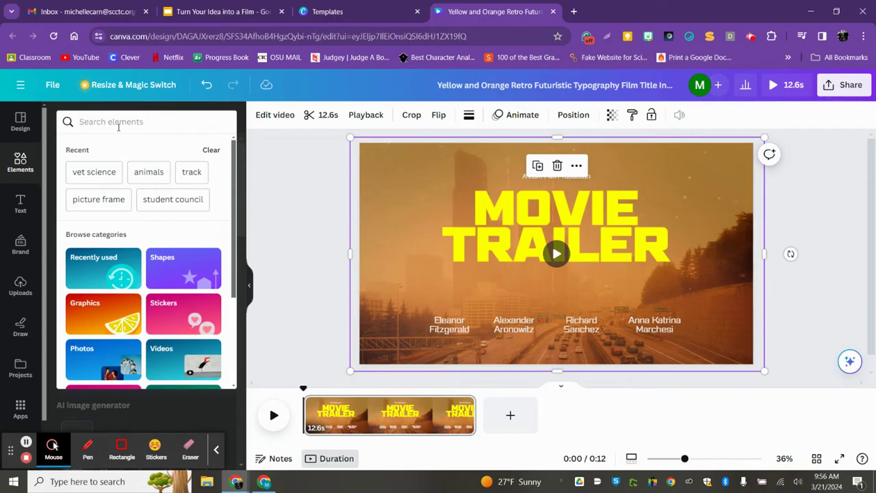
{"action": "type", "text": "s"}
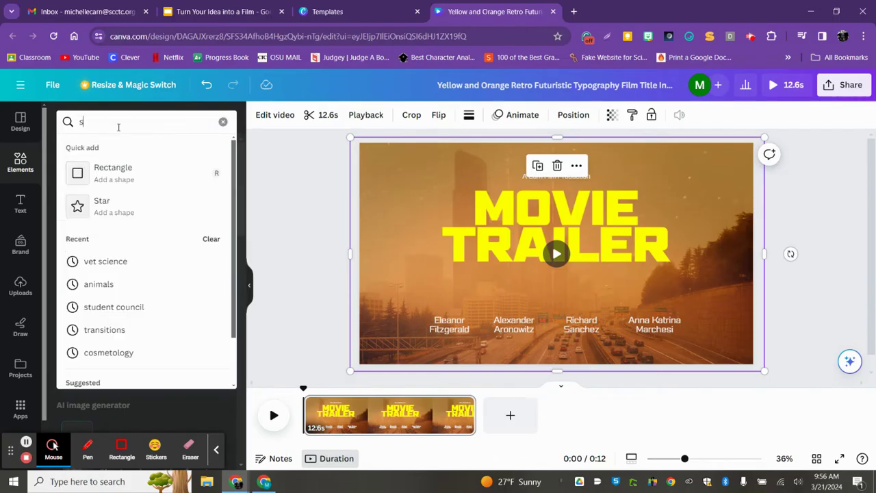
{"action": "type", "text": "cary"}
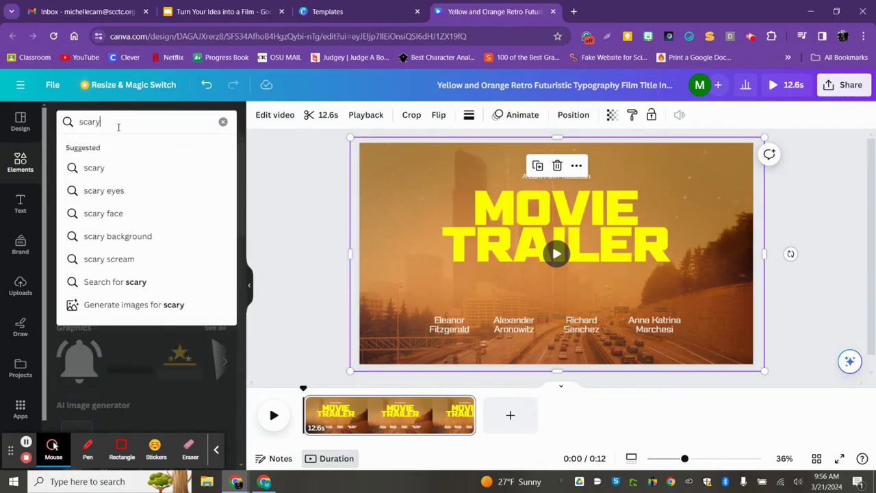
{"action": "key", "text": "Return"}
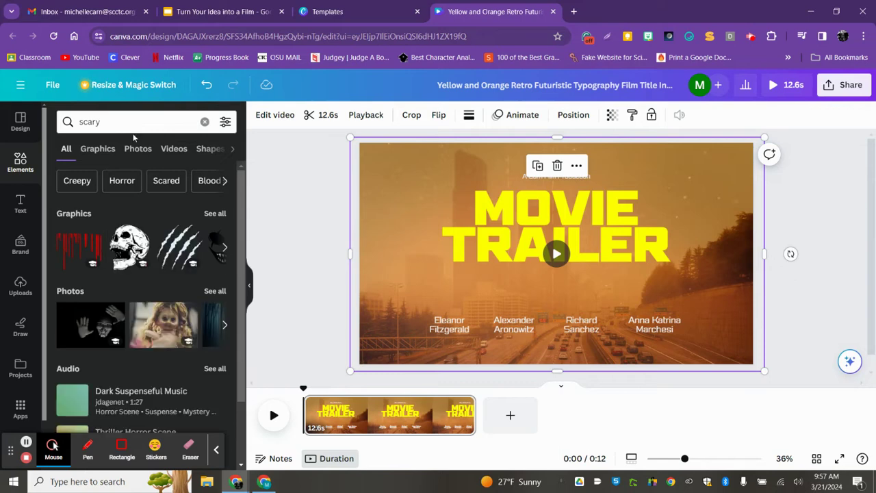
{"action": "left_click", "coordinate": [215, 292]}
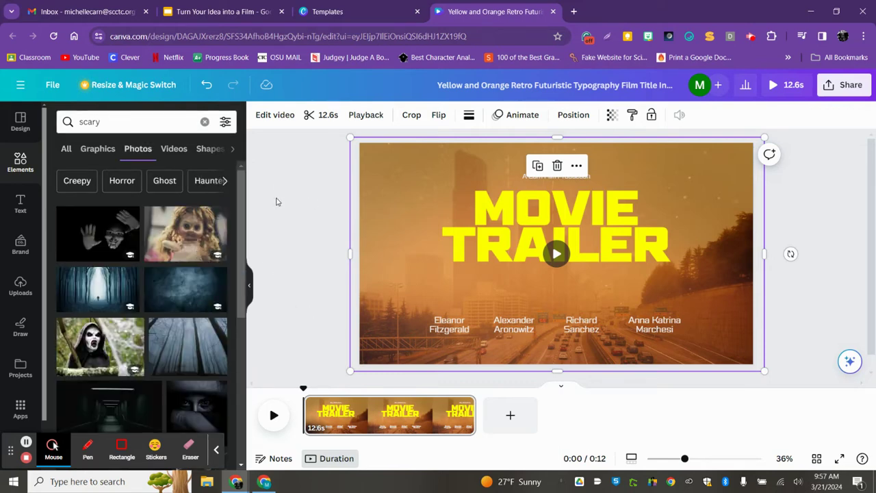
{"action": "scroll", "coordinate": [177, 308], "scroll_direction": "down", "scroll_amount": 5}
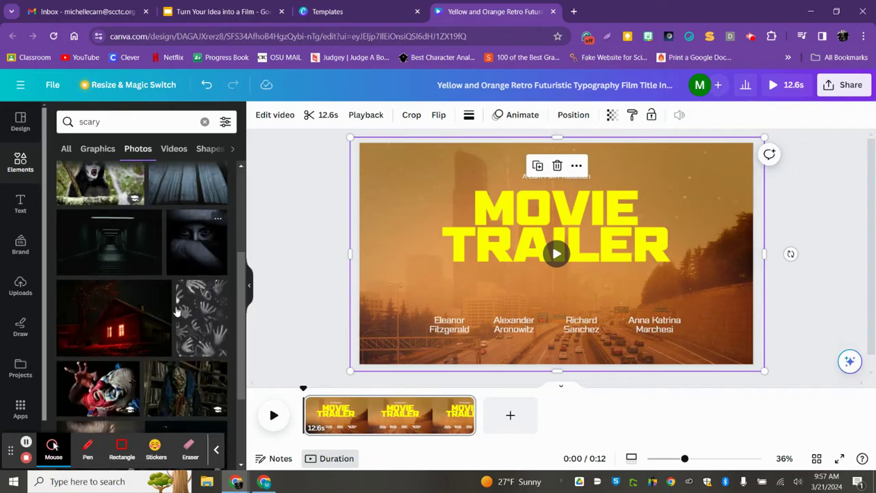
{"action": "scroll", "coordinate": [177, 308], "scroll_direction": "up", "scroll_amount": 5}
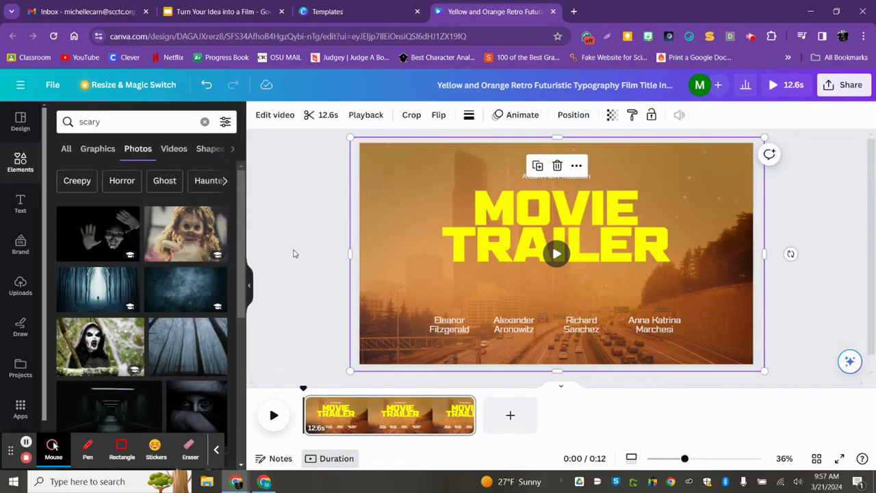
{"action": "scroll", "coordinate": [183, 275], "scroll_direction": "down", "scroll_amount": 5}
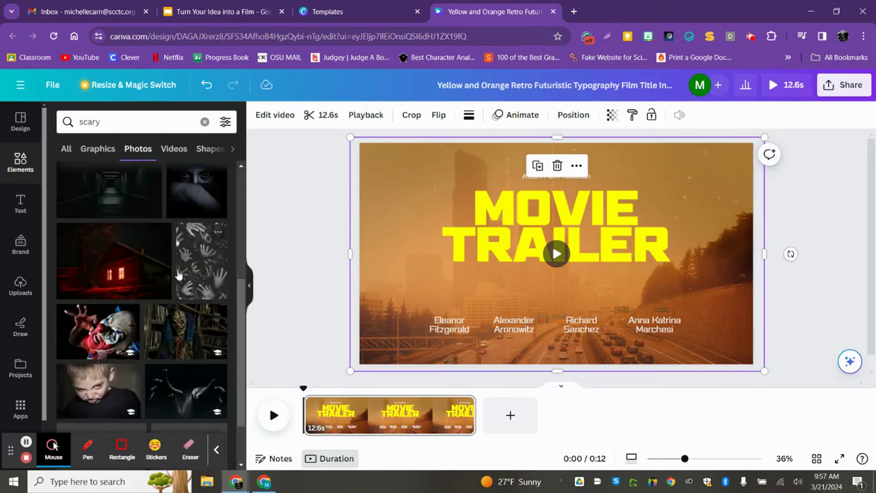
{"action": "scroll", "coordinate": [183, 275], "scroll_direction": "up", "scroll_amount": 5}
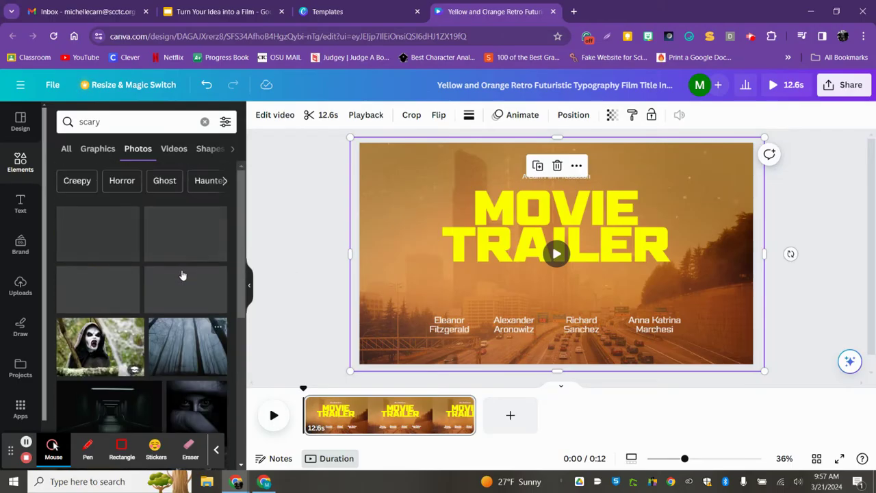
Add two new pages, filling the second page with the dark masked-face photo and the third with the doll photo
{"action": "left_click", "coordinate": [511, 417]}
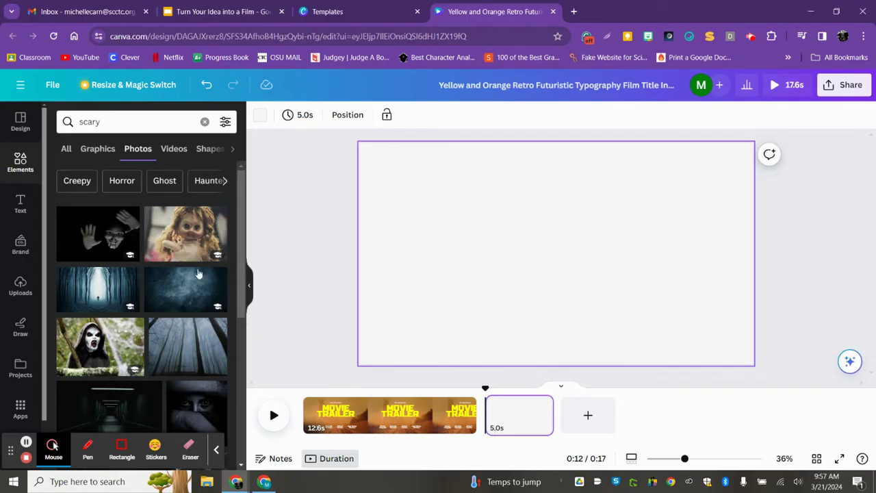
{"action": "left_click_drag", "start_coordinate": [106, 239], "coordinate": [517, 413]}
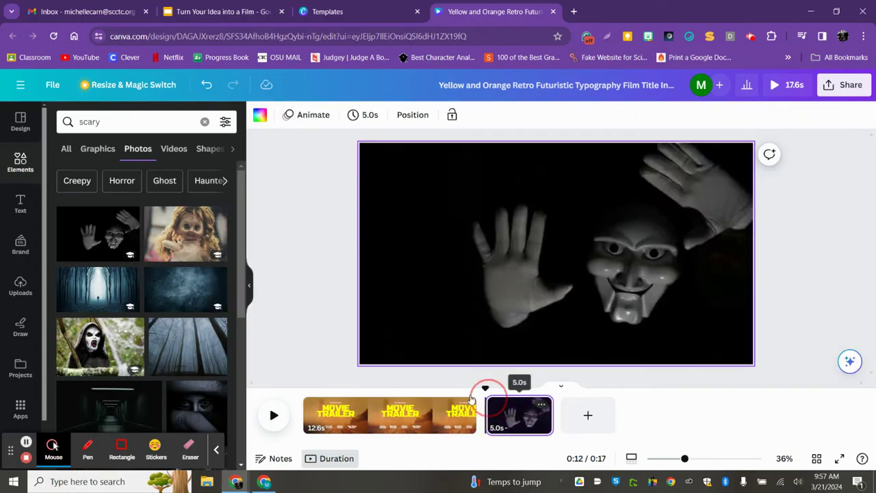
{"action": "left_click", "coordinate": [588, 418]}
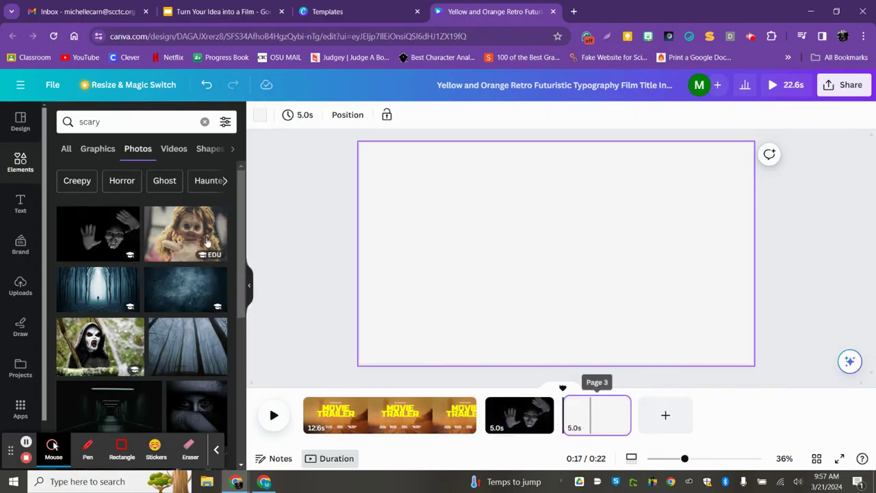
{"action": "left_click", "coordinate": [193, 237]}
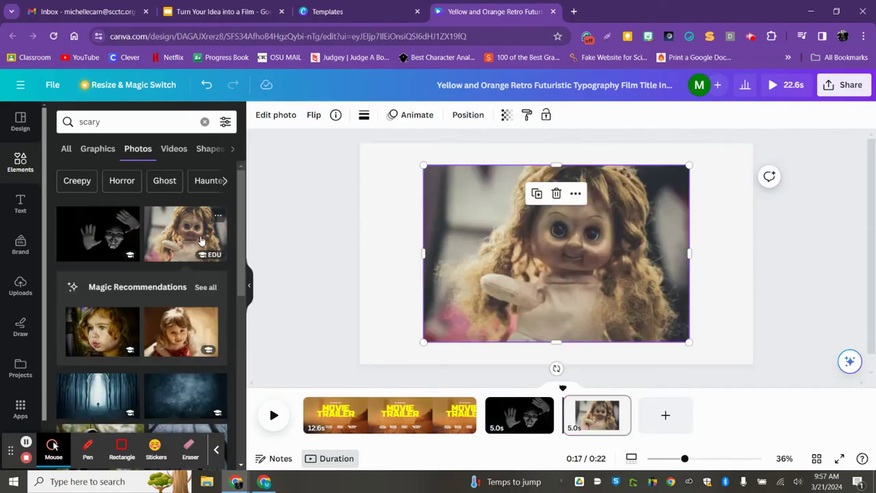
{"action": "left_click", "coordinate": [556, 194]}
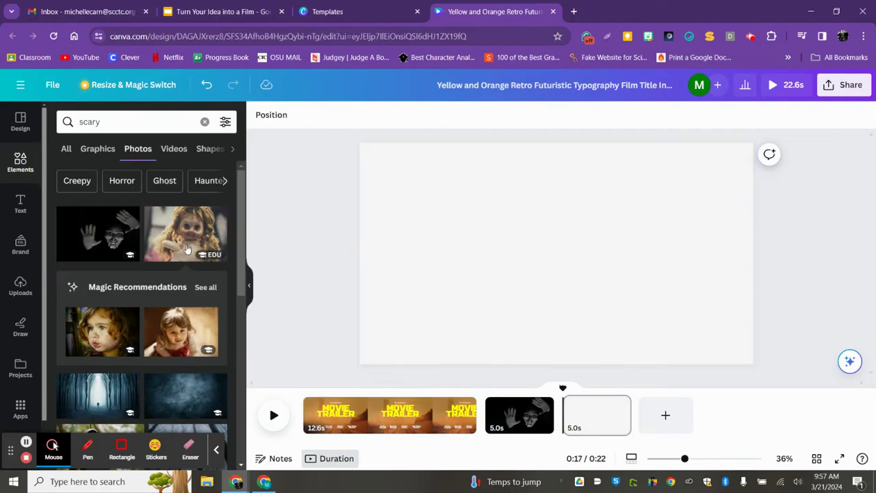
{"action": "left_click_drag", "start_coordinate": [187, 249], "coordinate": [596, 415]}
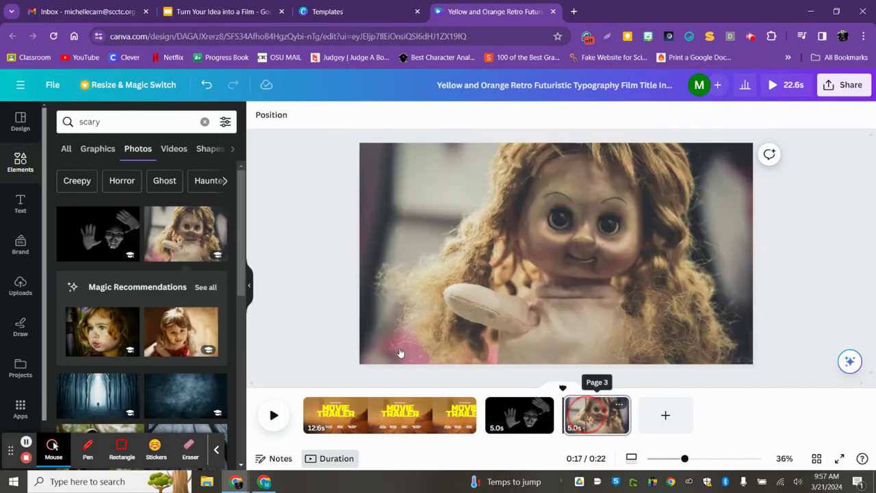
{"action": "left_click", "coordinate": [260, 215]}
Add a fourth page and fill it with the photo of a lone figure in a misty blue forest
{"action": "left_click", "coordinate": [666, 418]}
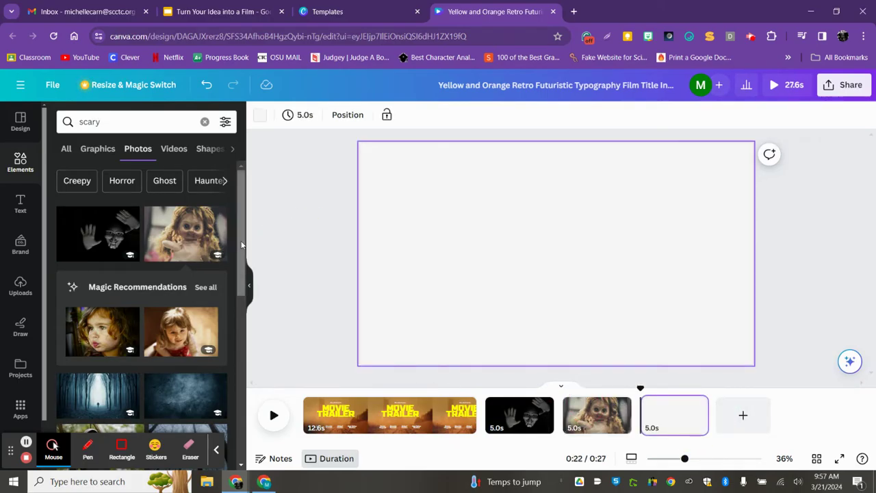
{"action": "scroll", "coordinate": [241, 244], "scroll_direction": "down", "scroll_amount": 2}
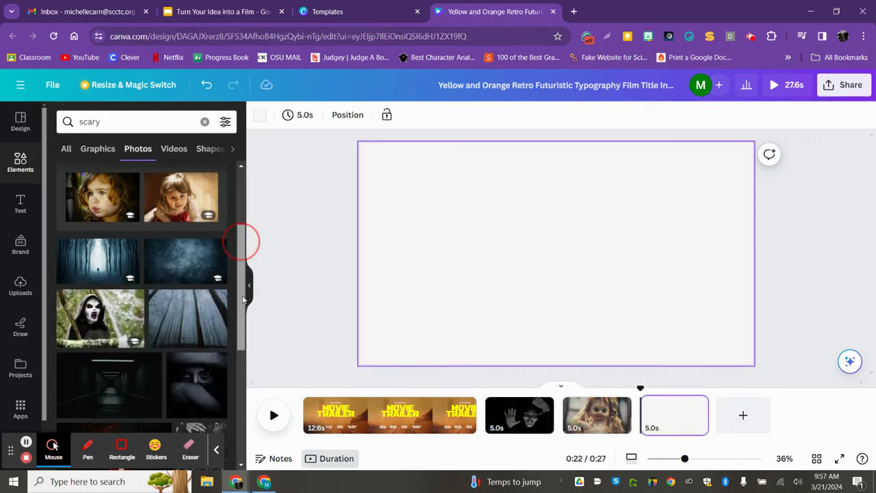
{"action": "left_click", "coordinate": [108, 276]}
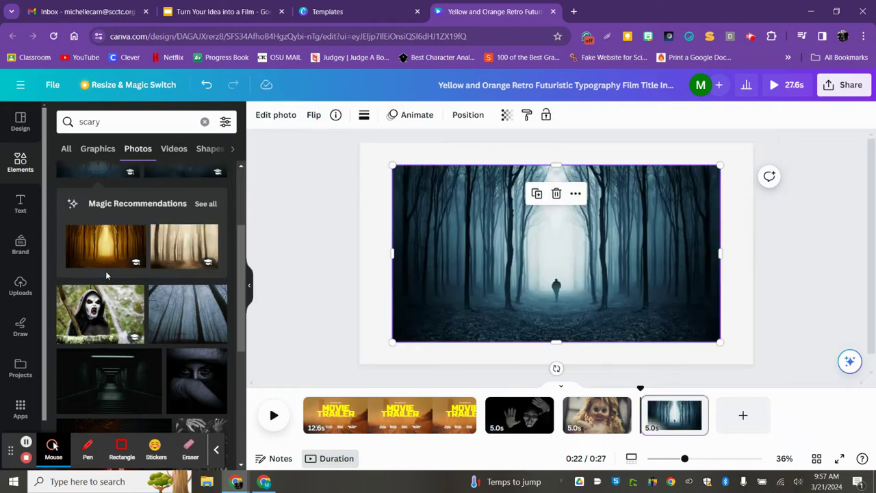
{"action": "left_click", "coordinate": [556, 194]}
{"action": "scroll", "coordinate": [165, 315], "scroll_direction": "up", "scroll_amount": 1}
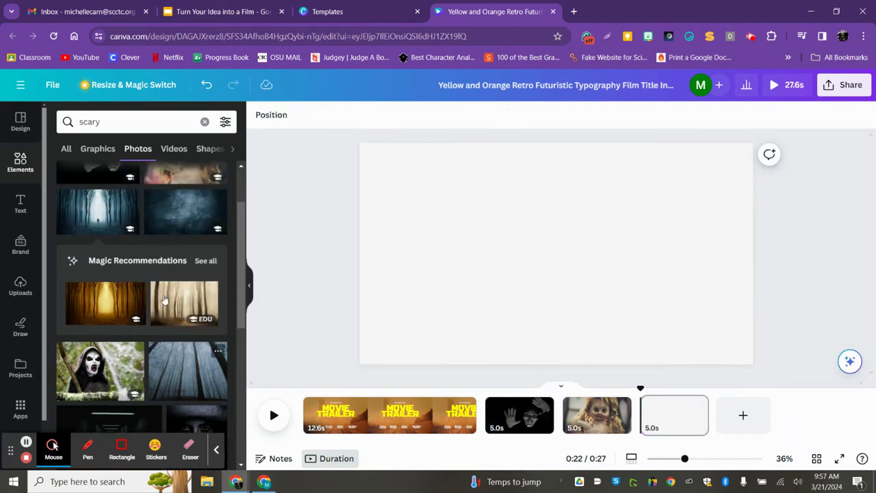
{"action": "left_click_drag", "start_coordinate": [110, 223], "coordinate": [674, 411]}
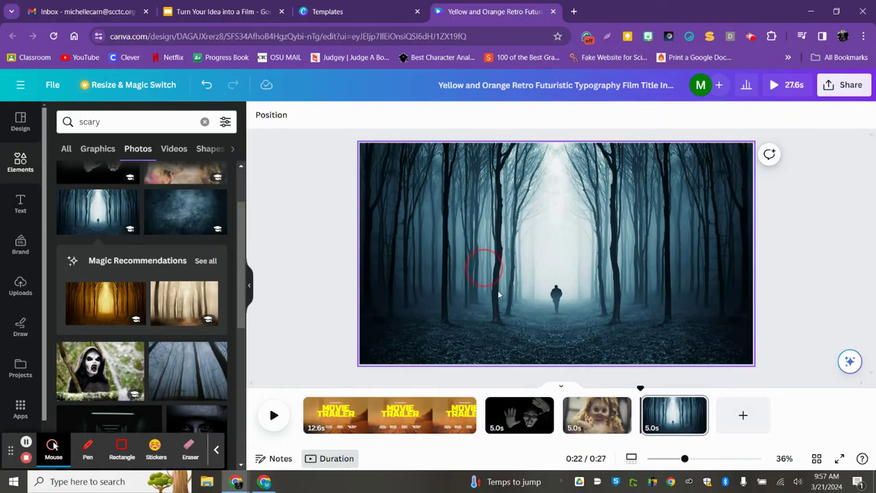
Add a fifth page and fill it with the photo of the house with red-lit windows at night
{"action": "left_click", "coordinate": [730, 413]}
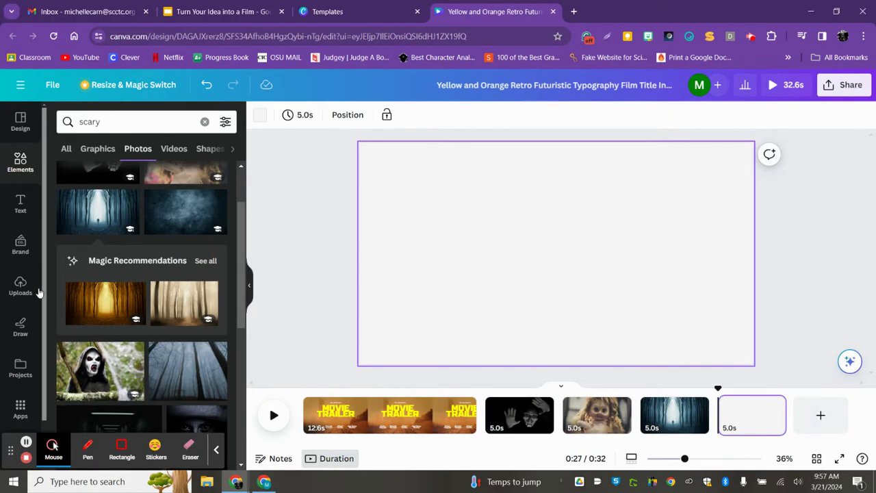
{"action": "scroll", "coordinate": [138, 291], "scroll_direction": "down", "scroll_amount": 2}
{"action": "scroll", "coordinate": [137, 291], "scroll_direction": "down", "scroll_amount": 2}
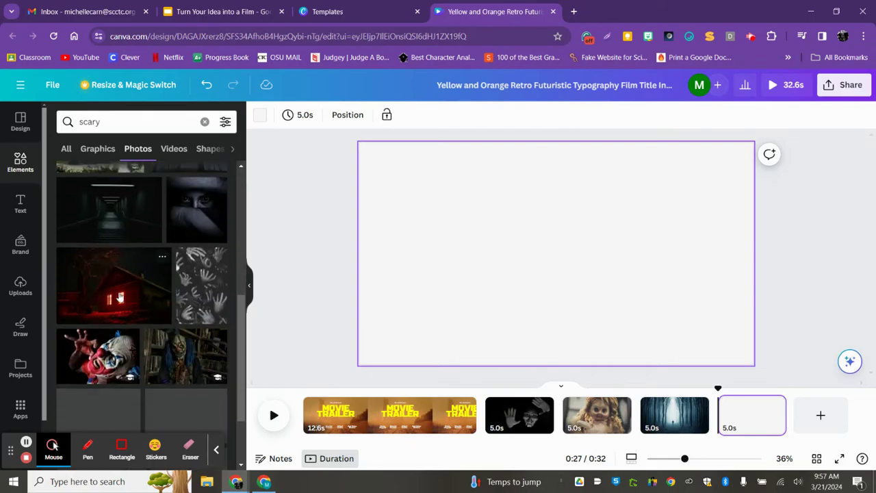
{"action": "left_click_drag", "start_coordinate": [124, 294], "coordinate": [752, 415]}
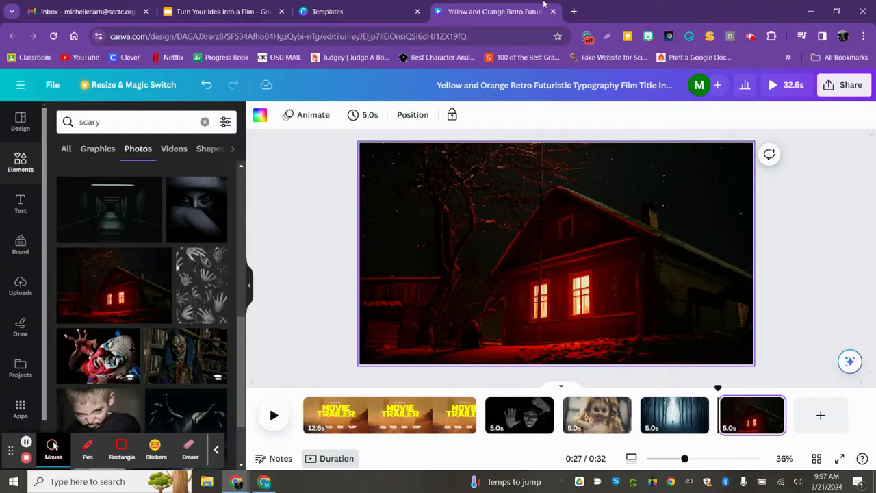
Search Google Images for "creepy cabin" in a new browser tab
{"action": "left_click", "coordinate": [574, 11]}
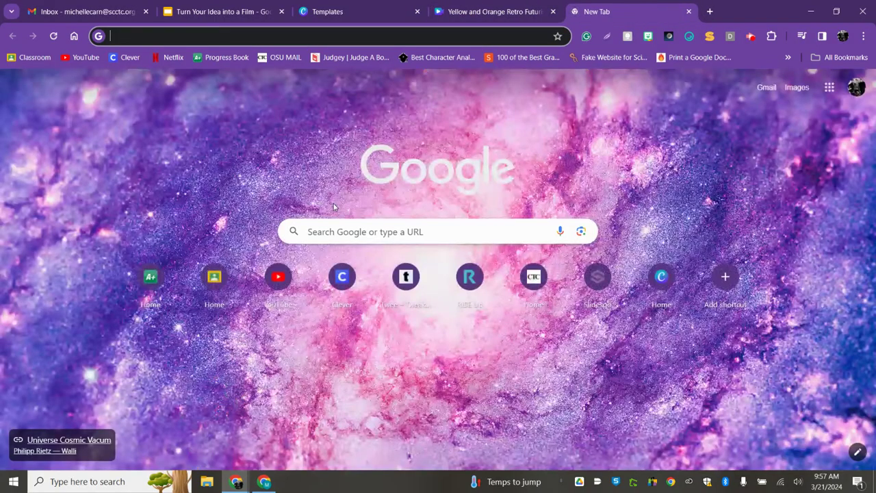
{"action": "type", "text": "creepy ca"}
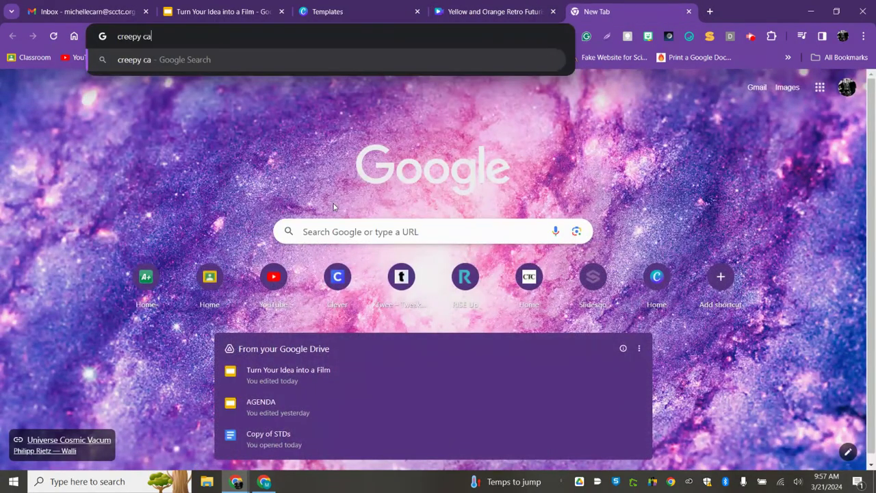
{"action": "type", "text": "bin"}
{"action": "key", "text": "Return"}
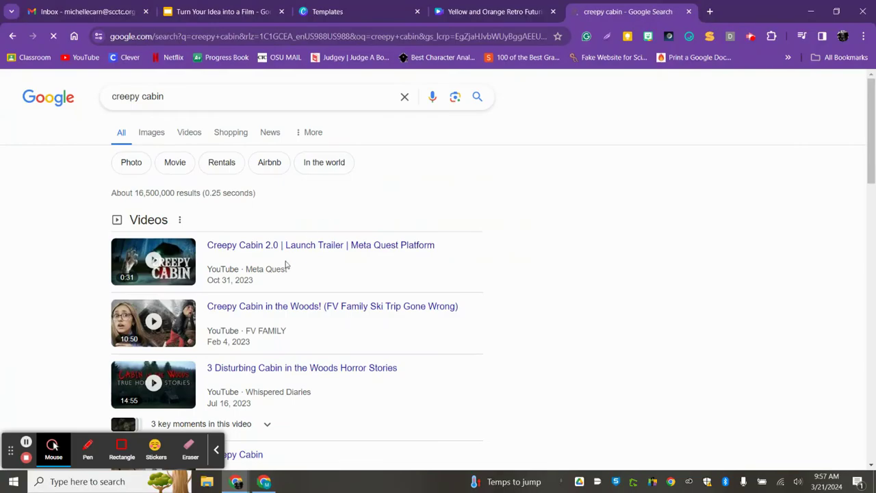
{"action": "left_click", "coordinate": [149, 131]}
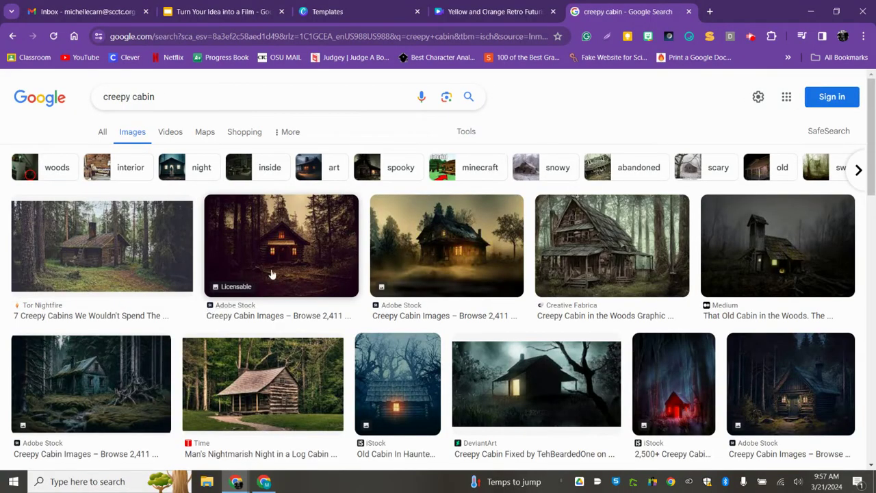
Save the Adobe Stock picture of the dark log cabin with glowing windows to the Downloads folder
{"action": "left_click", "coordinate": [283, 267]}
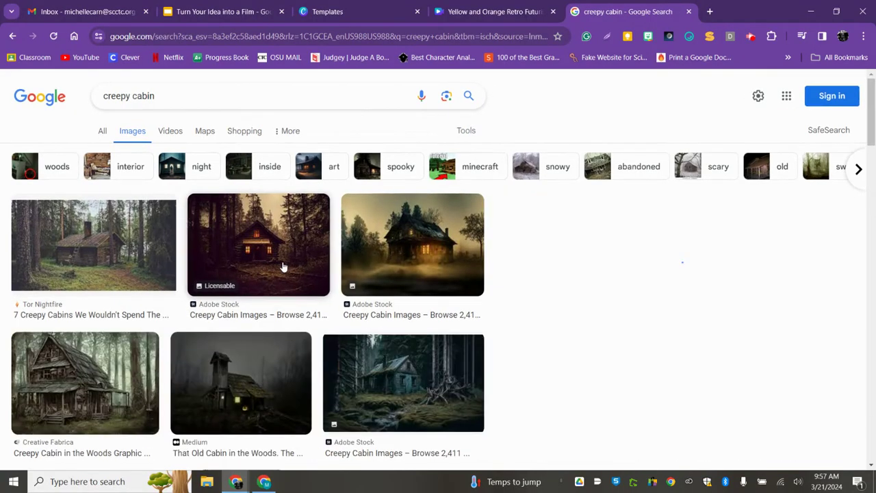
{"action": "right_click", "coordinate": [673, 247]}
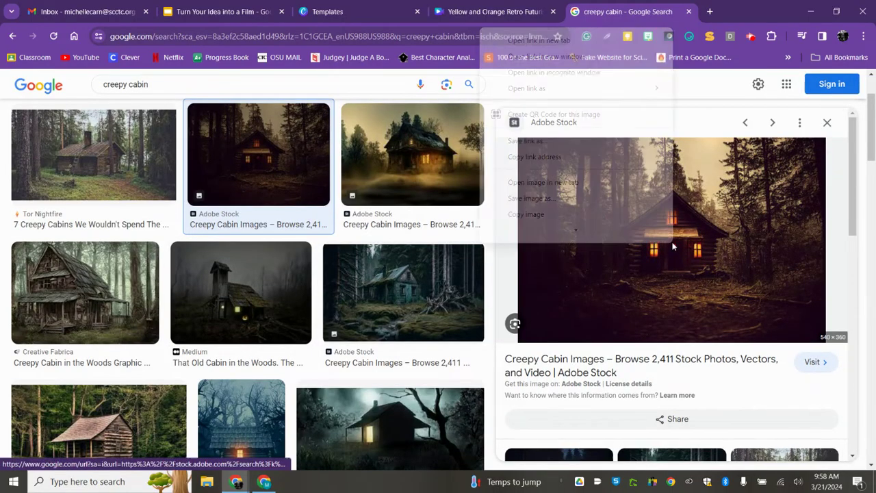
{"action": "left_click", "coordinate": [563, 199]}
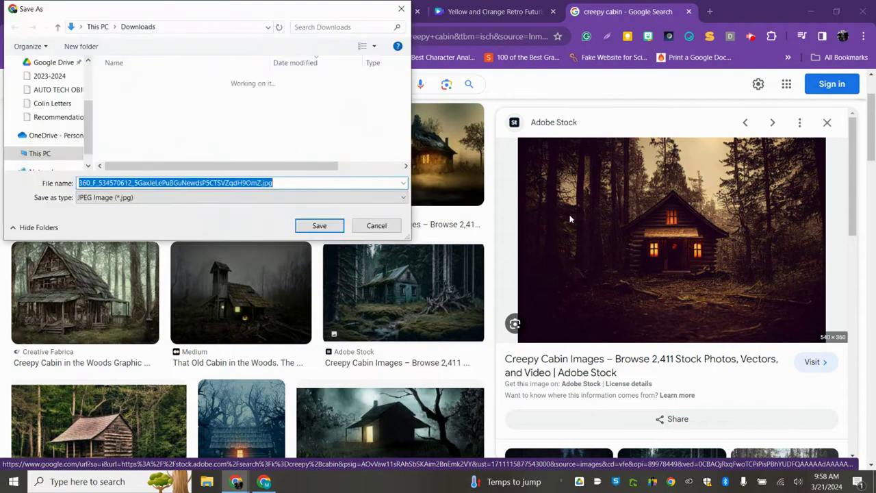
{"action": "left_click", "coordinate": [335, 227]}
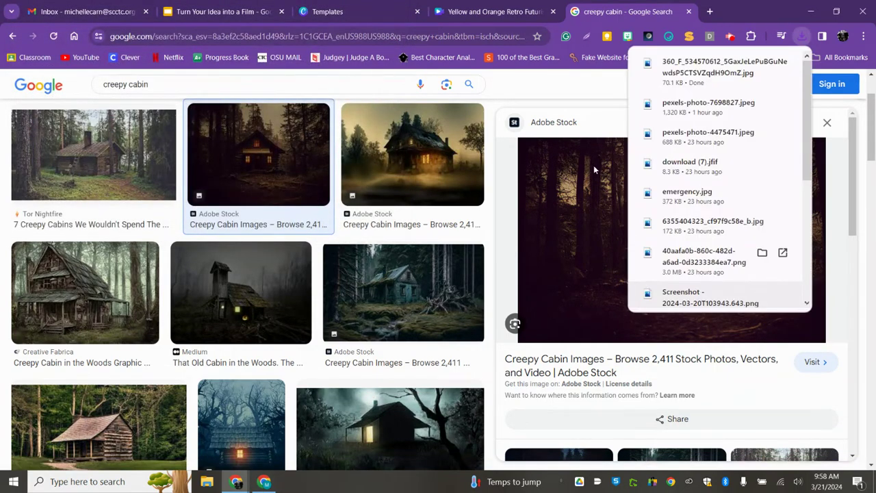
Switch back to the Canva design and upload the saved cabin picture from the Downloads folder
{"action": "left_click", "coordinate": [488, 12]}
{"action": "left_click", "coordinate": [302, 262]}
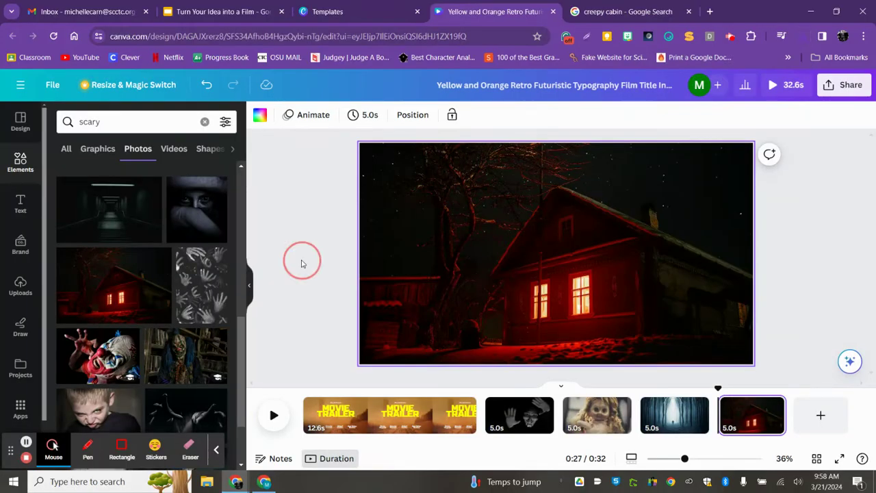
{"action": "left_click", "coordinate": [21, 287]}
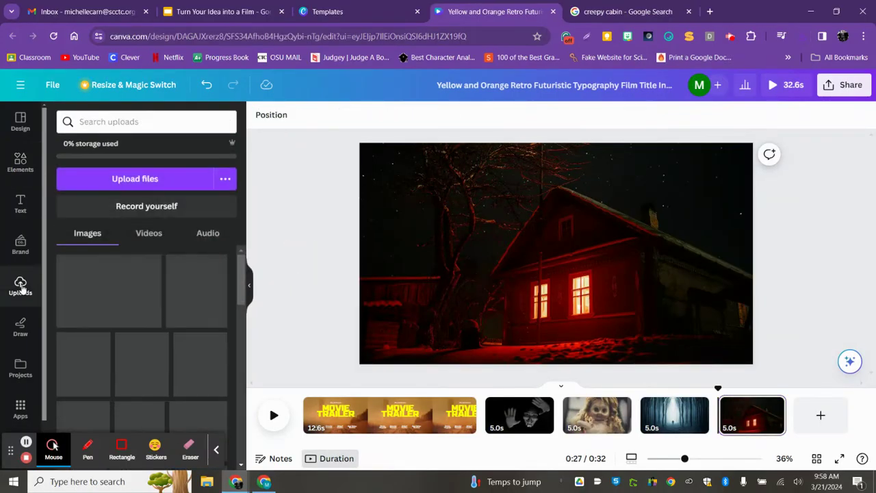
{"action": "left_click", "coordinate": [129, 180]}
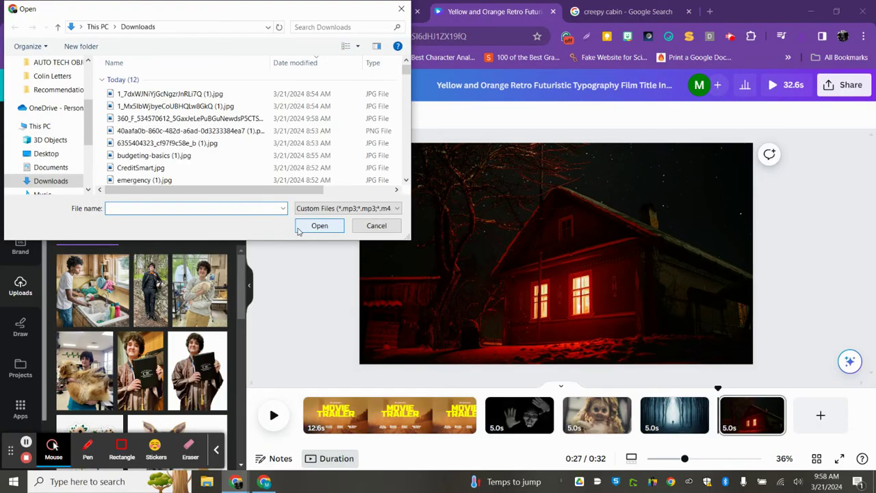
{"action": "double_click", "coordinate": [204, 96]}
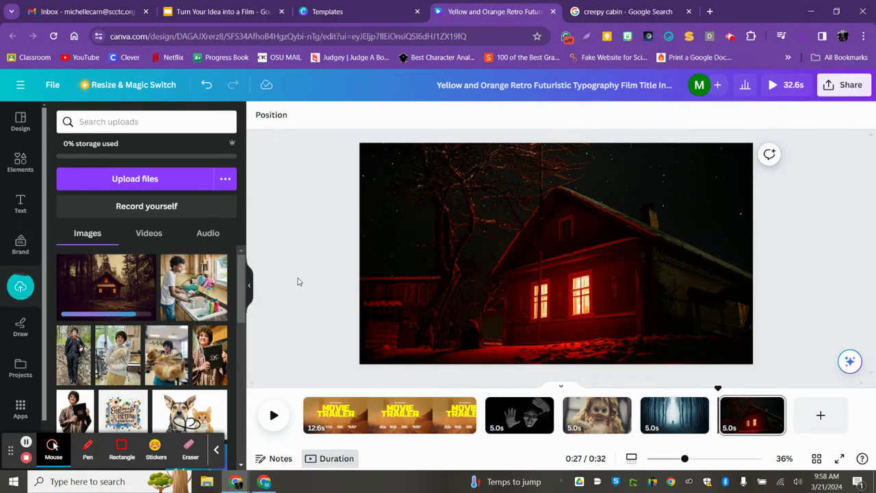
Delete the red-lit house page and add a new last page filled with the uploaded cabin picture
{"action": "left_click", "coordinate": [739, 418]}
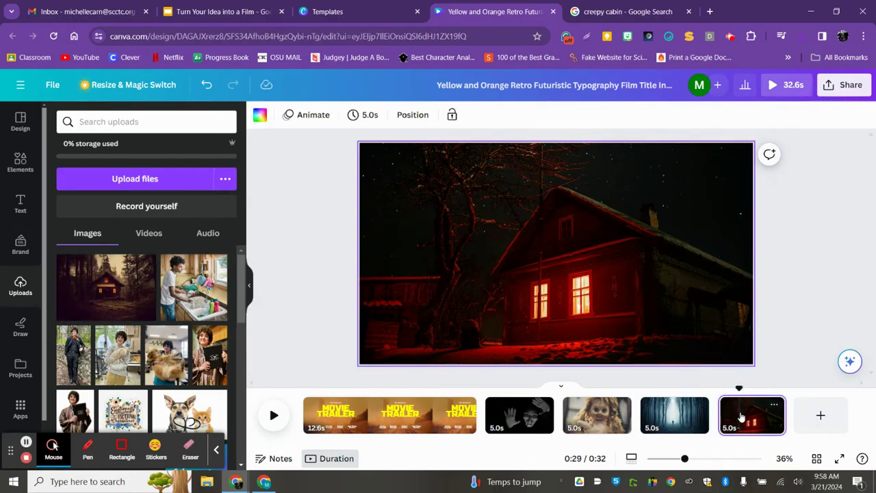
{"action": "left_click", "coordinate": [774, 408]}
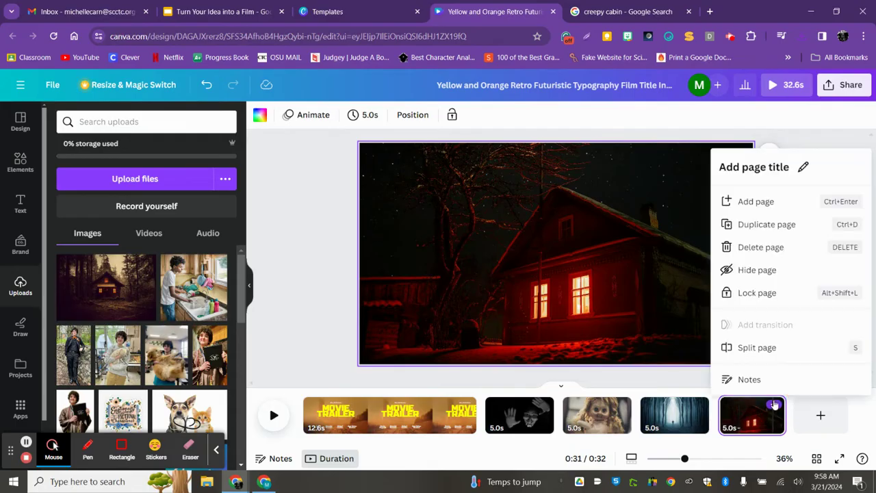
{"action": "left_click", "coordinate": [776, 248]}
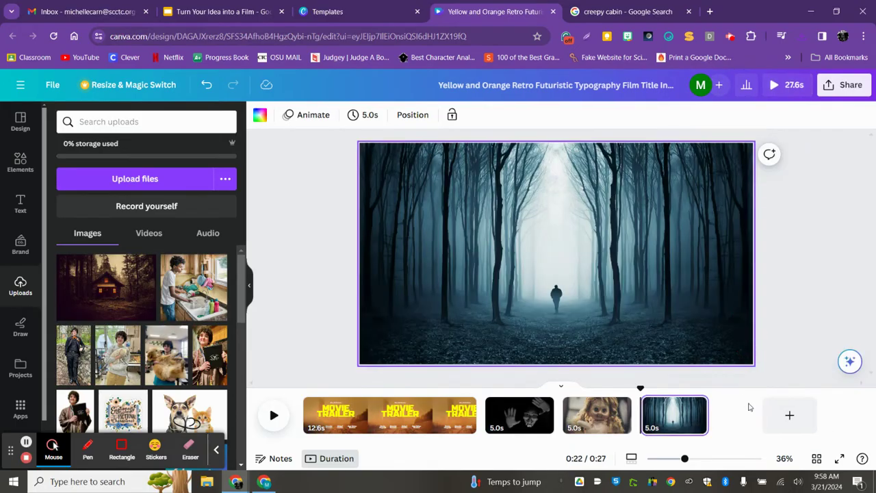
{"action": "left_click", "coordinate": [742, 415]}
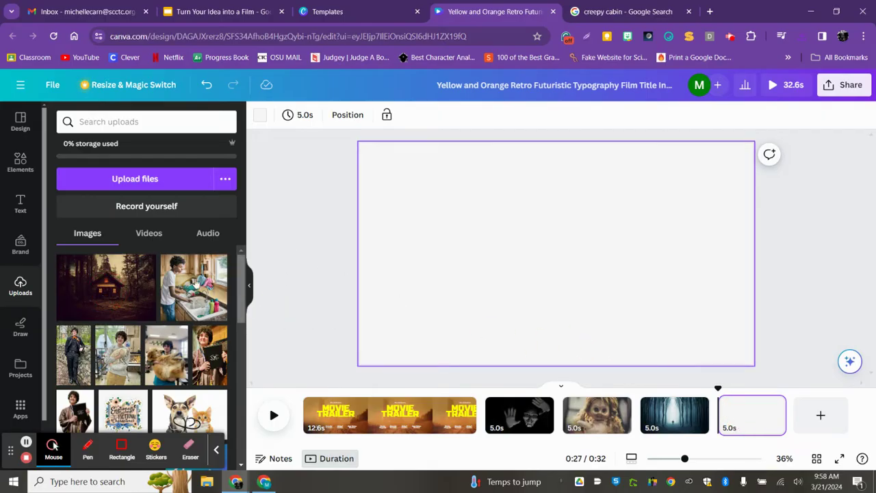
{"action": "left_click_drag", "start_coordinate": [120, 295], "coordinate": [736, 408]}
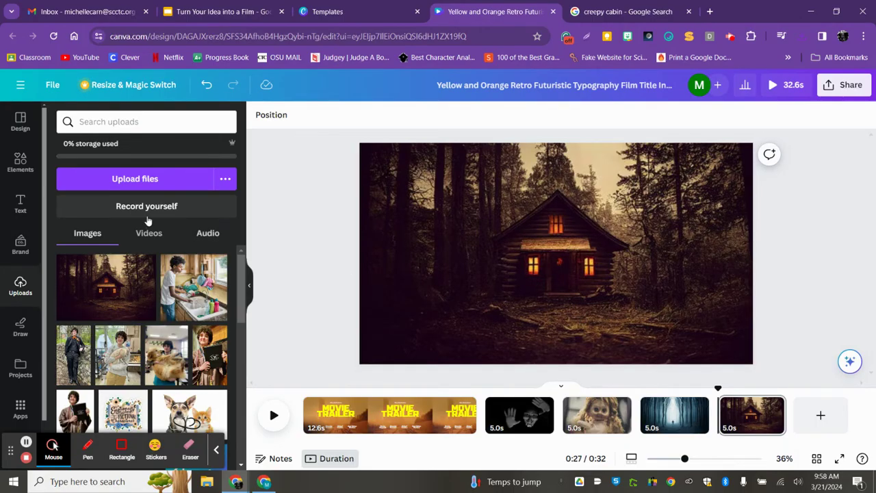
Browse the text font combinations and move the cabin page directly after the title page
{"action": "left_click", "coordinate": [20, 203]}
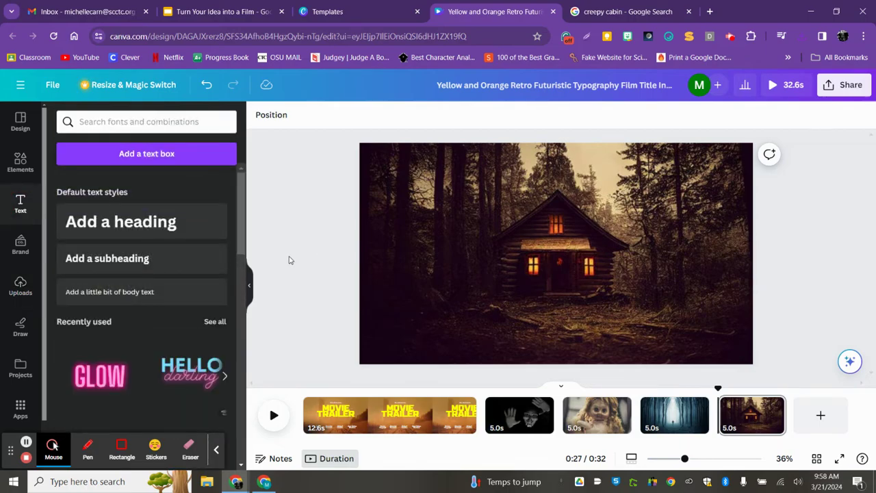
{"action": "left_click_drag", "start_coordinate": [250, 229], "coordinate": [252, 296]}
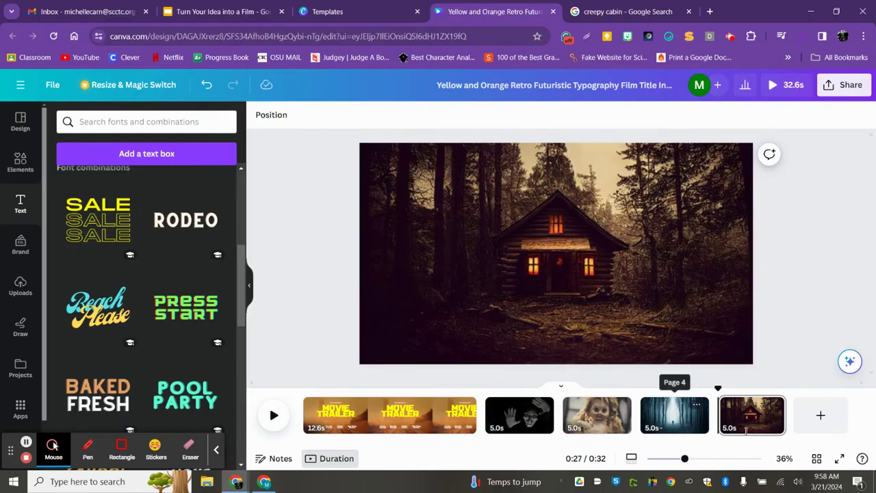
{"action": "left_click_drag", "start_coordinate": [750, 423], "coordinate": [518, 426]}
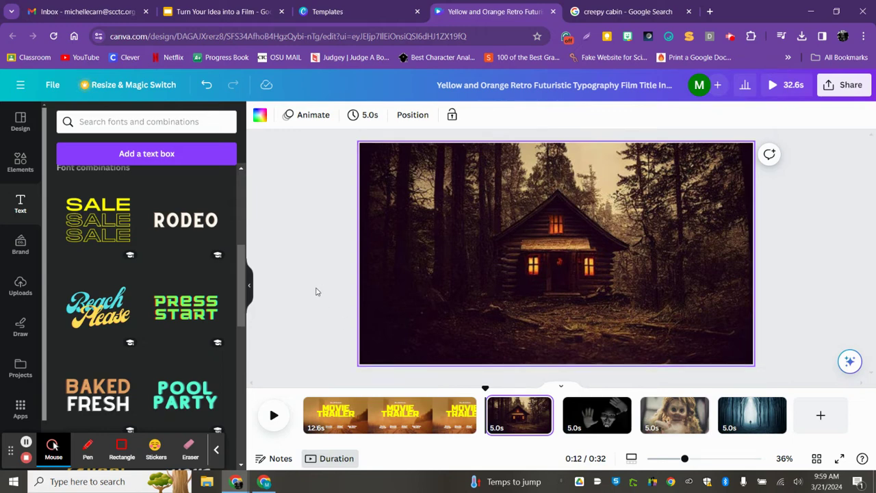
Add the "RODEO" font combination to the cabin page and replace its text with "ONCE UPON A TIME..."
{"action": "left_click", "coordinate": [206, 229]}
{"action": "double_click", "coordinate": [513, 269]}
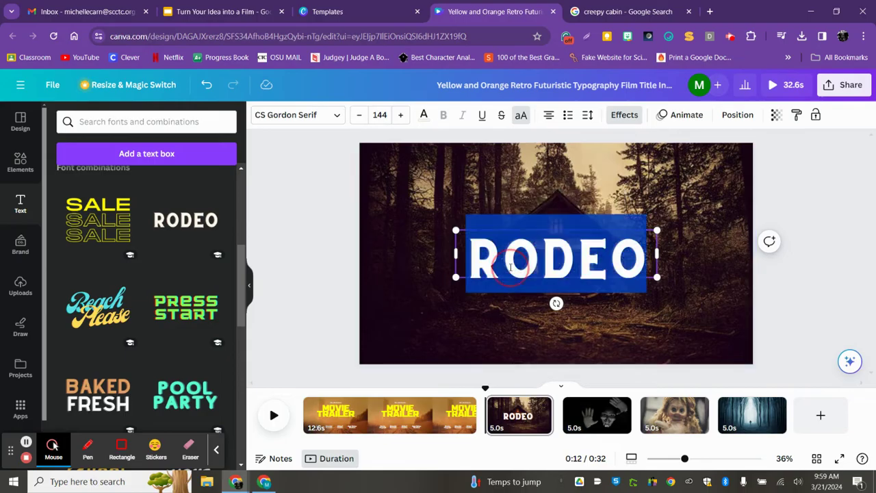
{"action": "type", "text": "ONCE"}
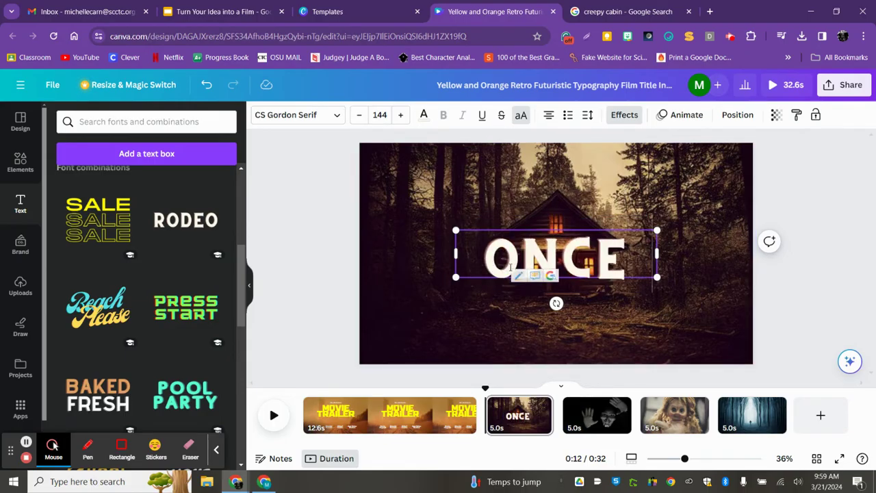
{"action": "type", "text": " UPON A TIME."}
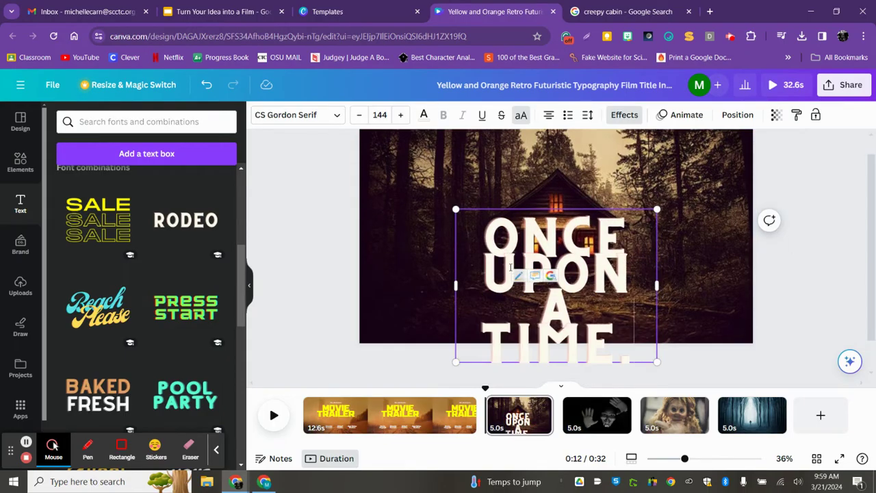
{"action": "type", "text": ".."}
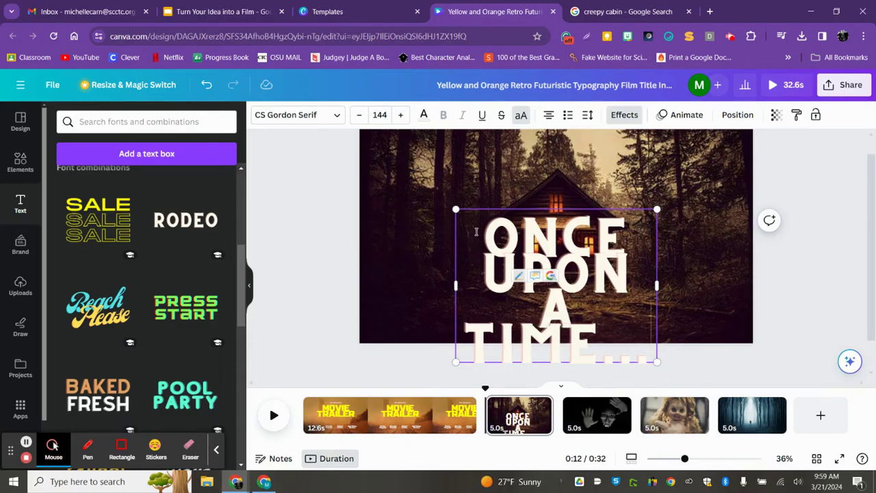
Set the font size of the whole "ONCE UPON A TIME..." text to 96
{"action": "triple_click", "coordinate": [535, 243]}
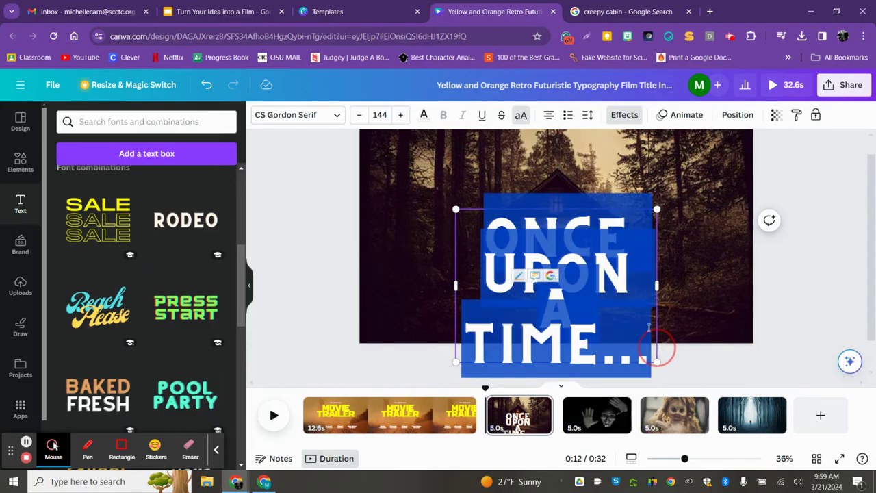
{"action": "left_click", "coordinate": [380, 114]}
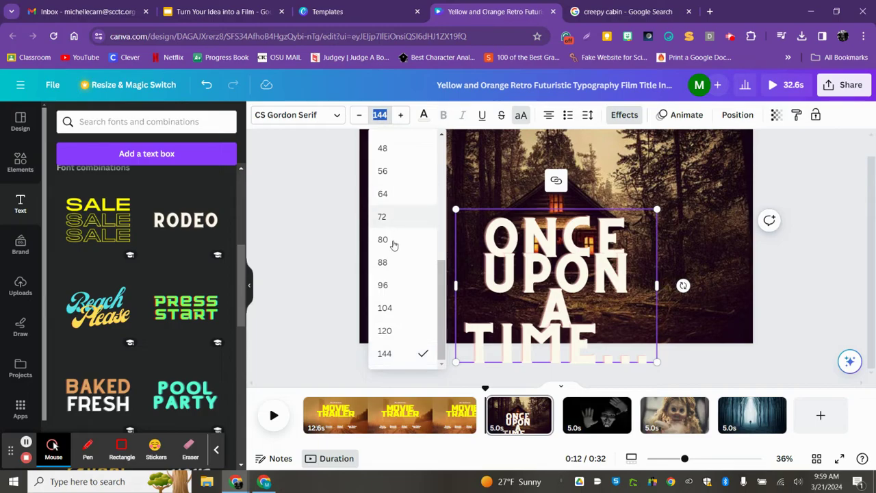
{"action": "left_click", "coordinate": [383, 285]}
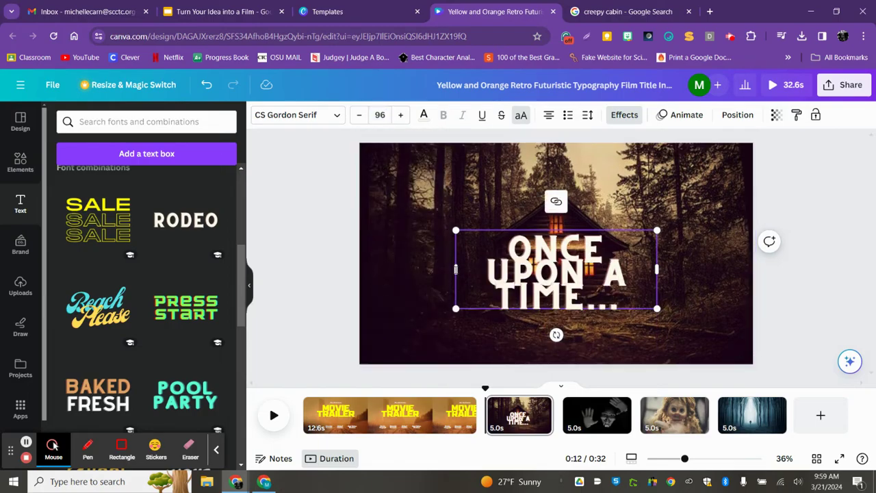
Widen the "ONCE UPON A TIME..." text box on both sides and set its font size to 80
{"action": "left_click_drag", "start_coordinate": [455, 269], "coordinate": [382, 263]}
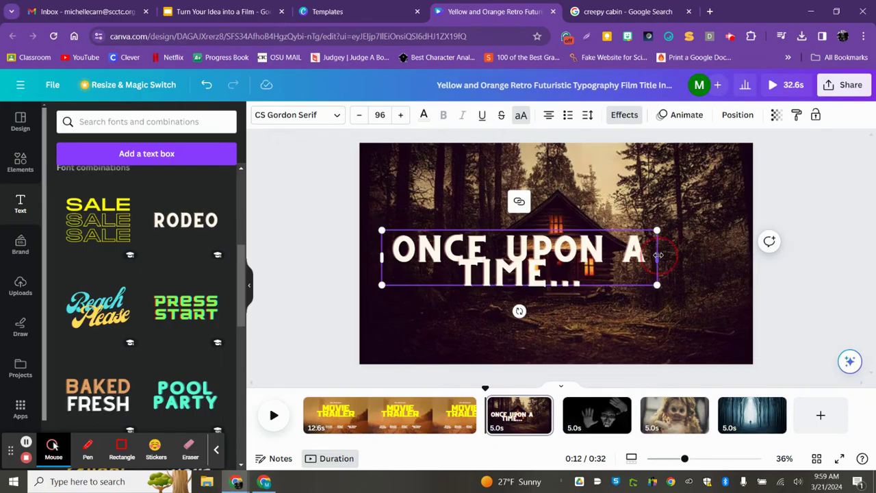
{"action": "left_click_drag", "start_coordinate": [658, 255], "coordinate": [731, 256]}
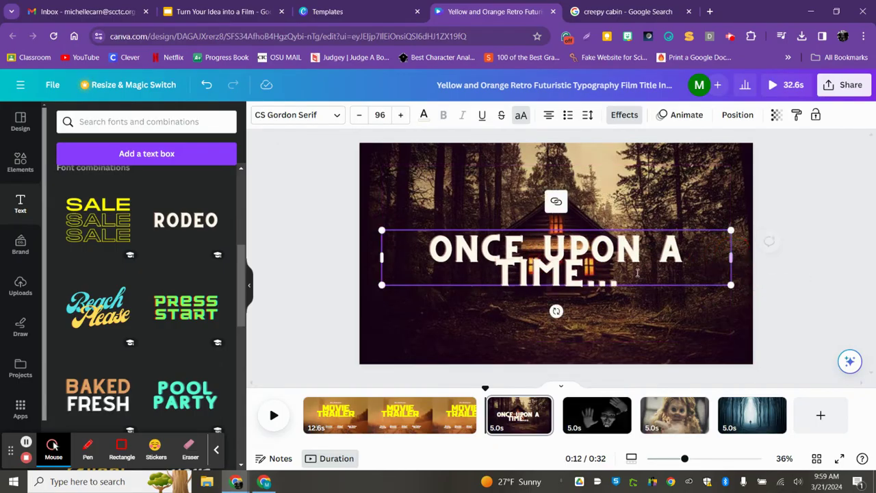
{"action": "left_click", "coordinate": [628, 279]}
{"action": "left_click_drag", "start_coordinate": [628, 279], "coordinate": [423, 240]}
{"action": "left_click", "coordinate": [381, 114]}
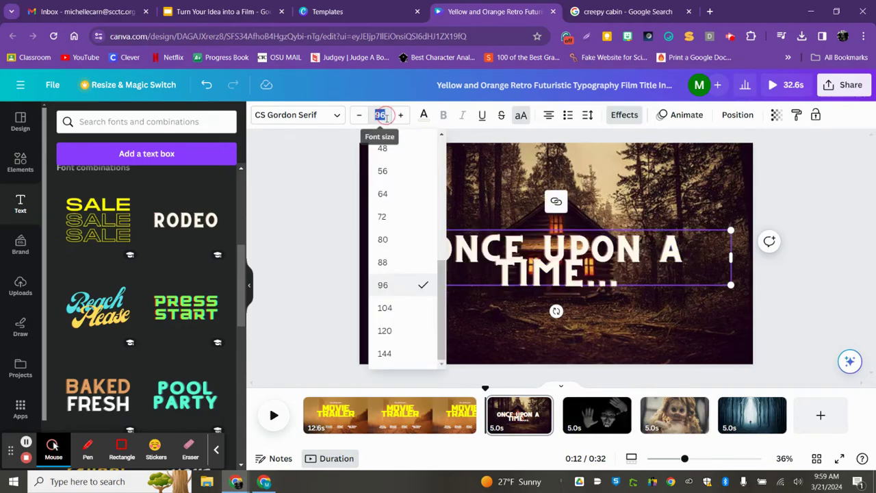
{"action": "left_click", "coordinate": [401, 241]}
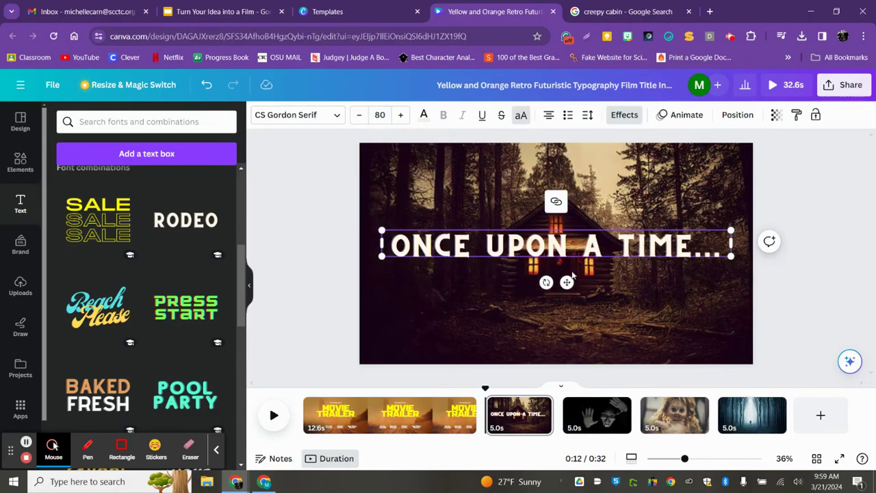
Move the "ONCE UPON A TIME..." text down to the lower part of the cabin page, below the cabin, and deselect it
{"action": "left_click_drag", "start_coordinate": [567, 282], "coordinate": [567, 362]}
{"action": "left_click", "coordinate": [297, 249]}
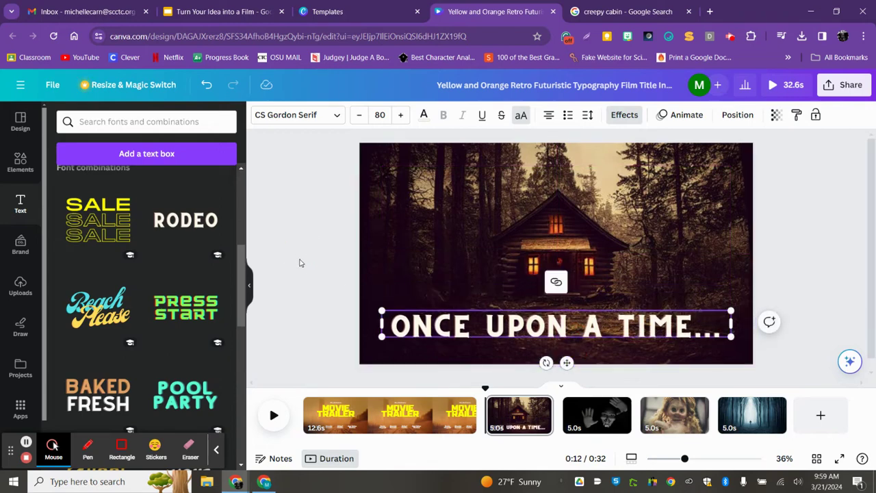
{"action": "left_click", "coordinate": [299, 258]}
{"action": "left_click", "coordinate": [814, 278]}
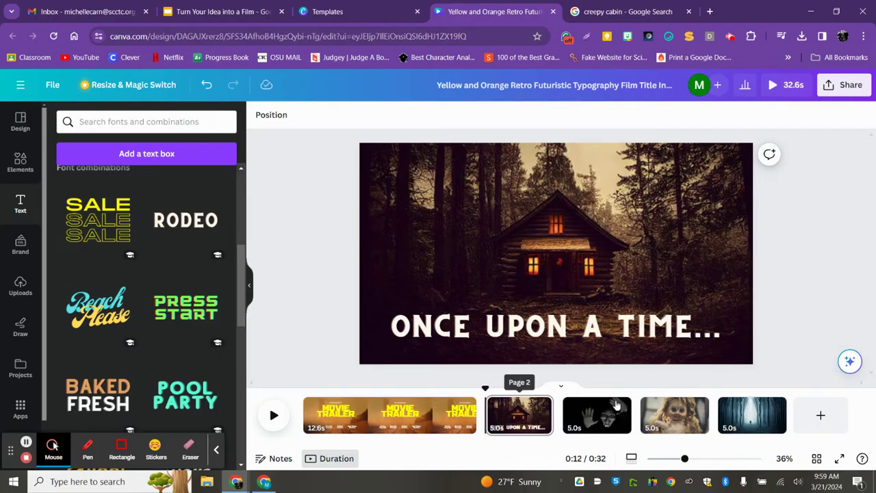
Play the video from the beginning through the change from the title page to the cabin page
{"action": "left_click_drag", "start_coordinate": [488, 388], "coordinate": [299, 377]}
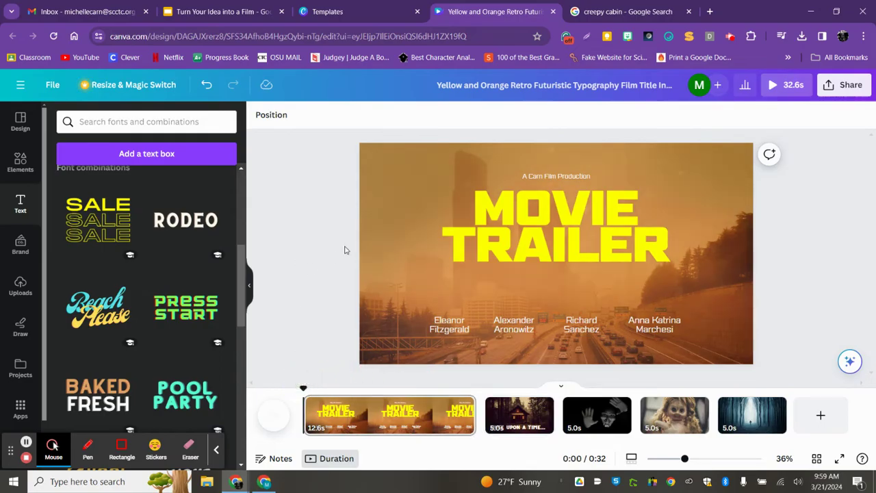
{"action": "left_click", "coordinate": [274, 416]}
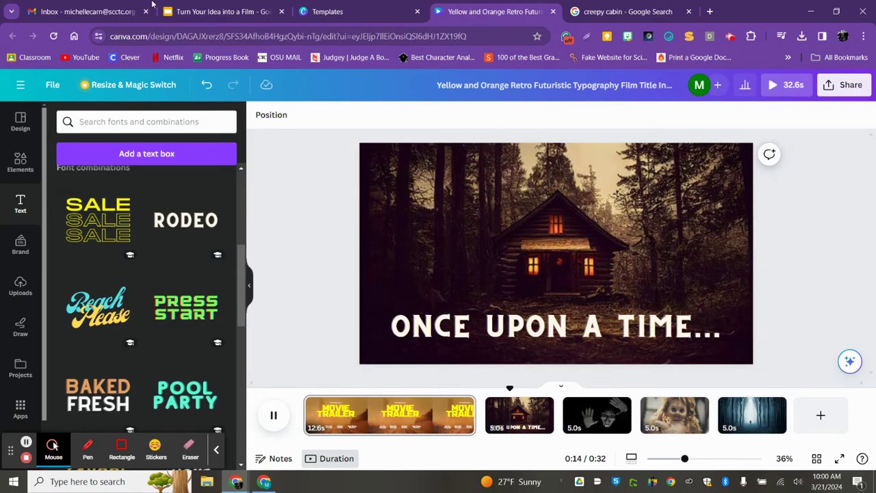
{"action": "left_click", "coordinate": [273, 415]}
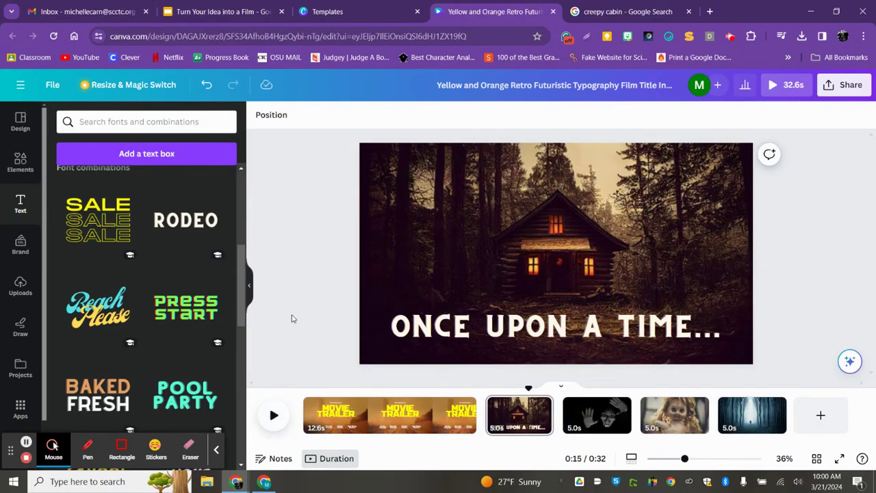
Add a Dissolve transition between the title page and the cabin page
{"action": "left_click", "coordinate": [506, 415]}
{"action": "mouse_move", "coordinate": [483, 421]}
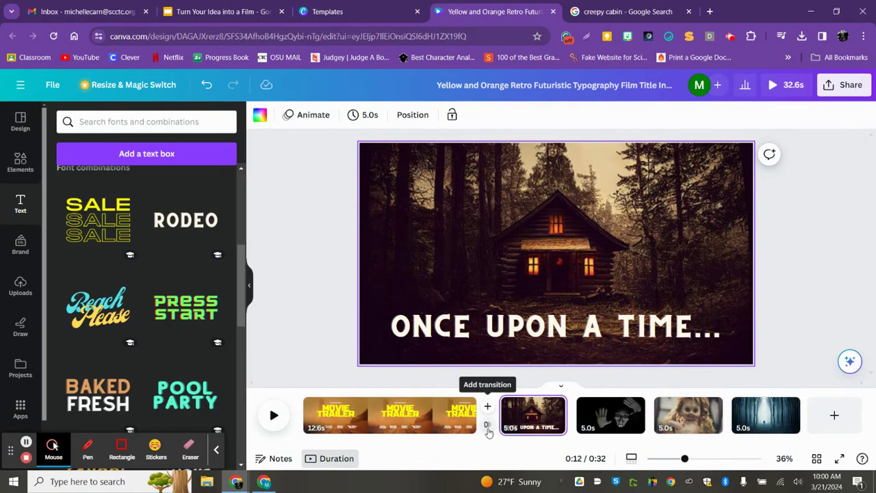
{"action": "left_click", "coordinate": [487, 428]}
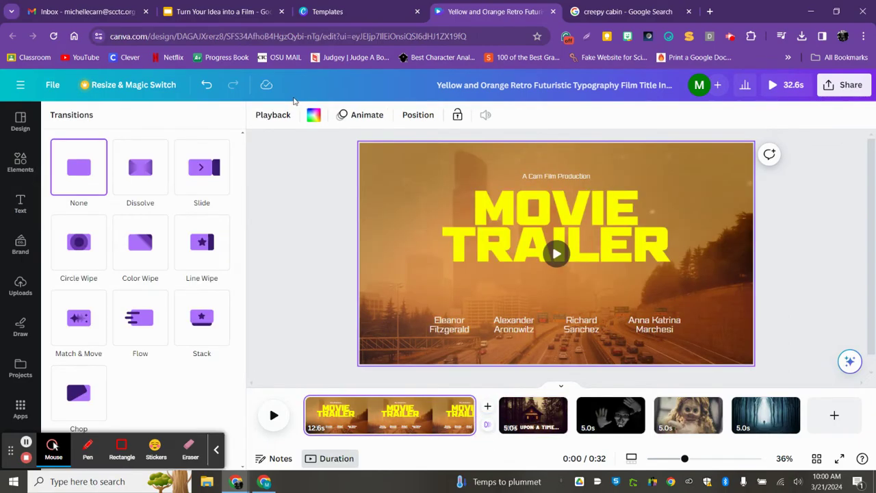
{"action": "left_click", "coordinate": [141, 171]}
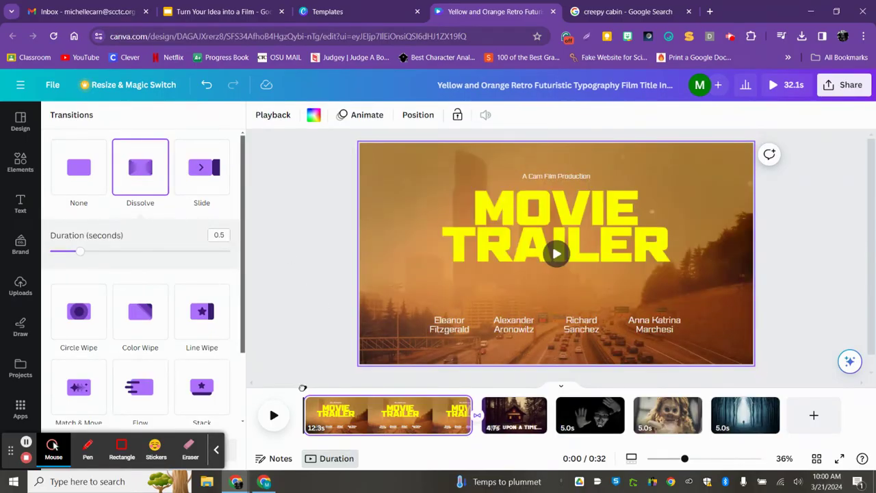
Preview the transition into the cabin page, playing from about 11.0 s on the title page
{"action": "left_click", "coordinate": [439, 407]}
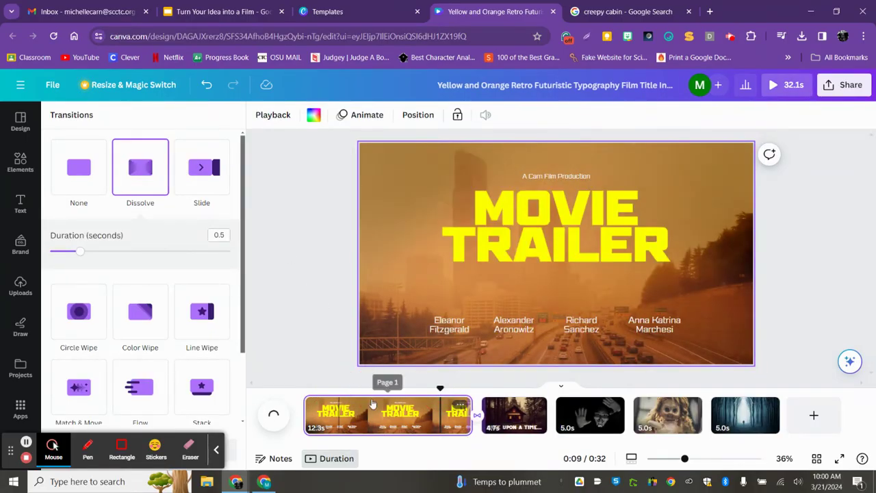
{"action": "left_click_drag", "start_coordinate": [440, 388], "coordinate": [453, 389]}
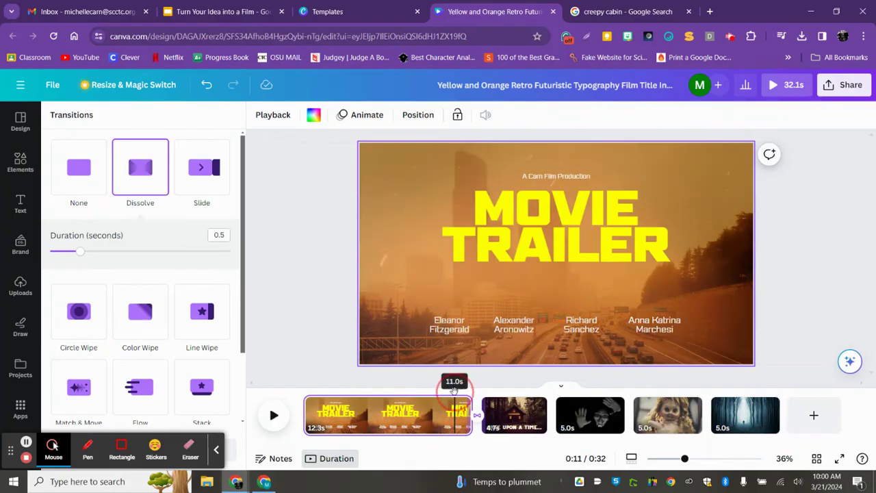
{"action": "left_click", "coordinate": [273, 411]}
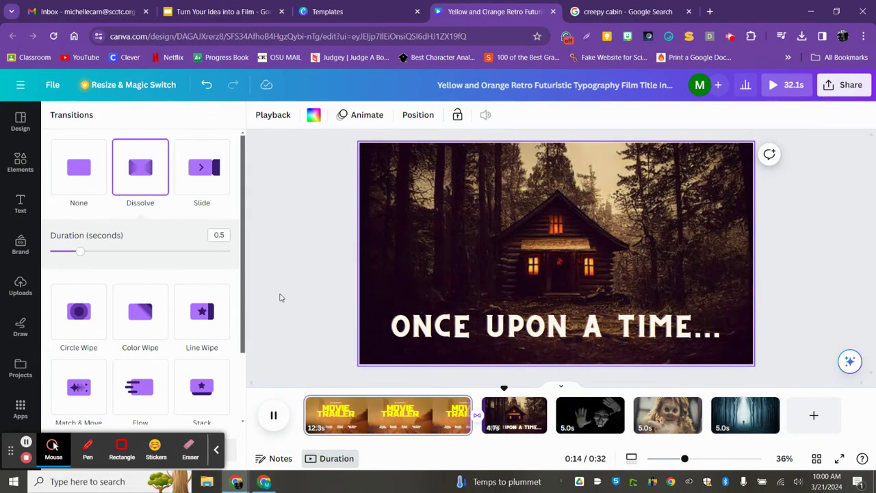
{"action": "left_click", "coordinate": [274, 414]}
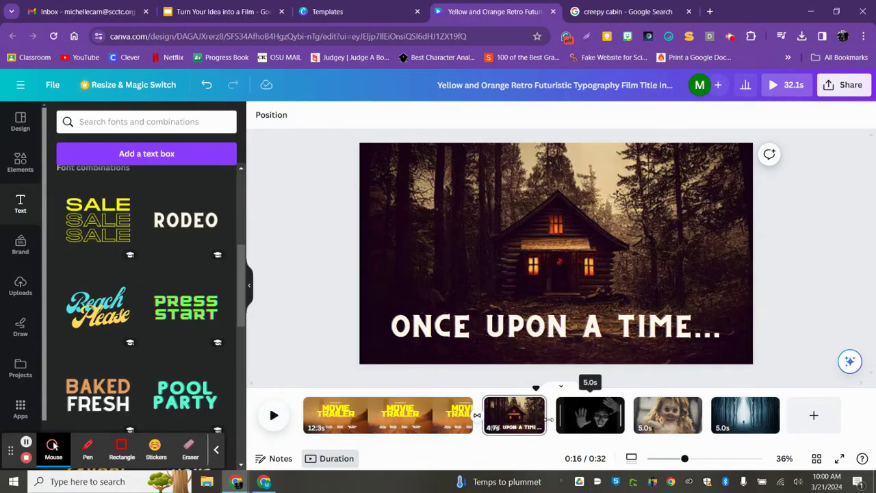
Add Dissolve transitions between the cabin and mask pages, the mask and doll pages, and the doll and forest pages
{"action": "left_click", "coordinate": [554, 424]}
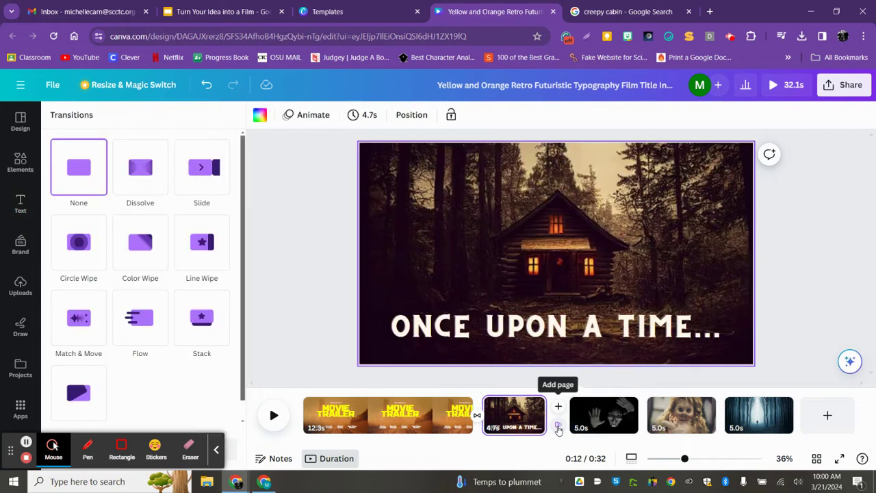
{"action": "left_click", "coordinate": [137, 184]}
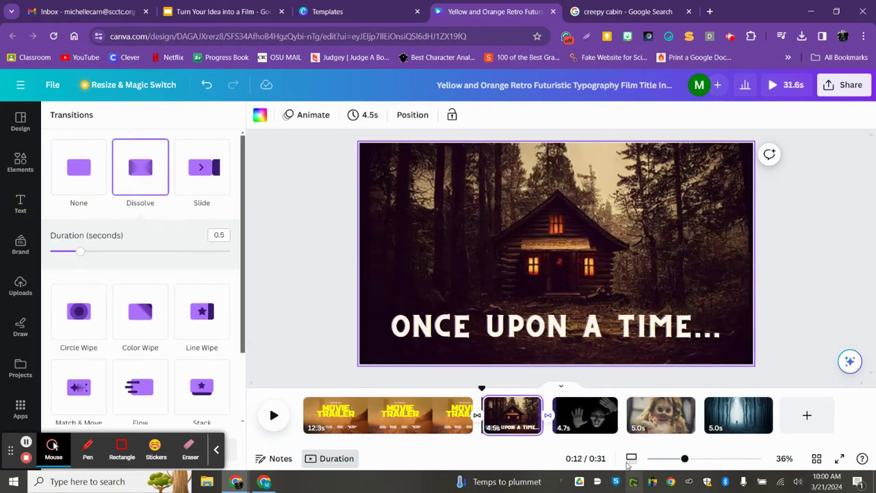
{"action": "left_click", "coordinate": [623, 424]}
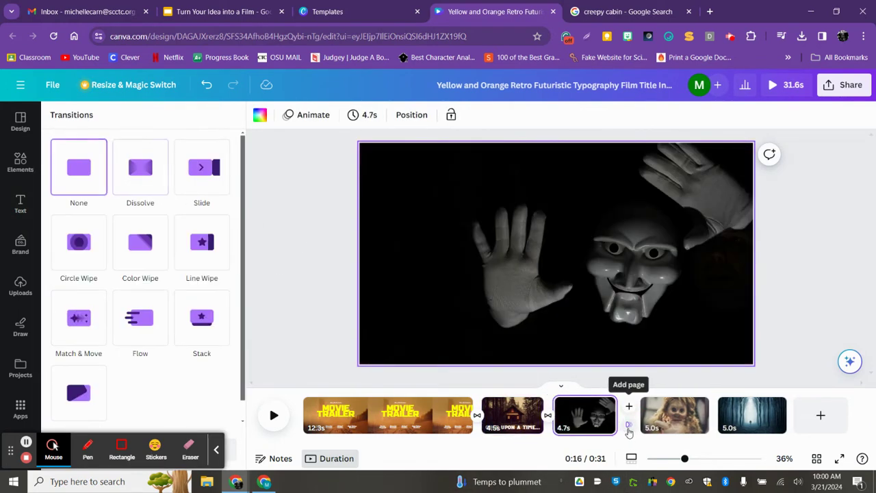
{"action": "left_click", "coordinate": [139, 170]}
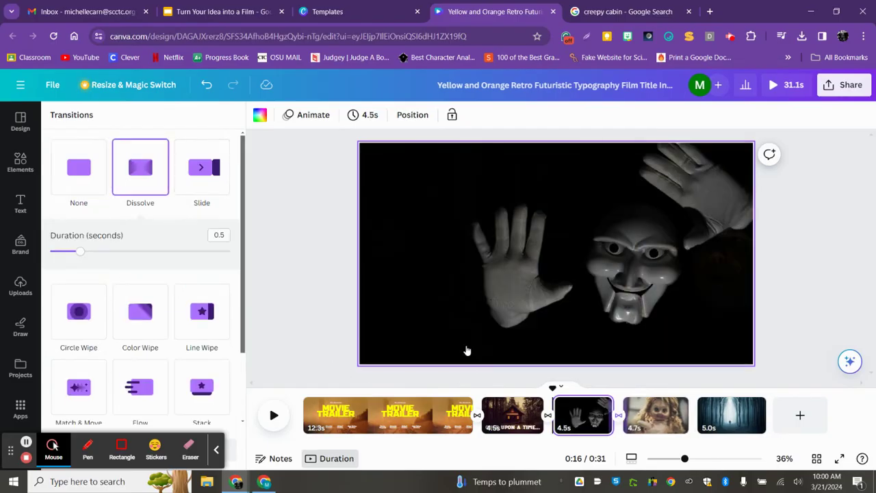
{"action": "left_click", "coordinate": [693, 423]}
{"action": "left_click", "coordinate": [140, 170]}
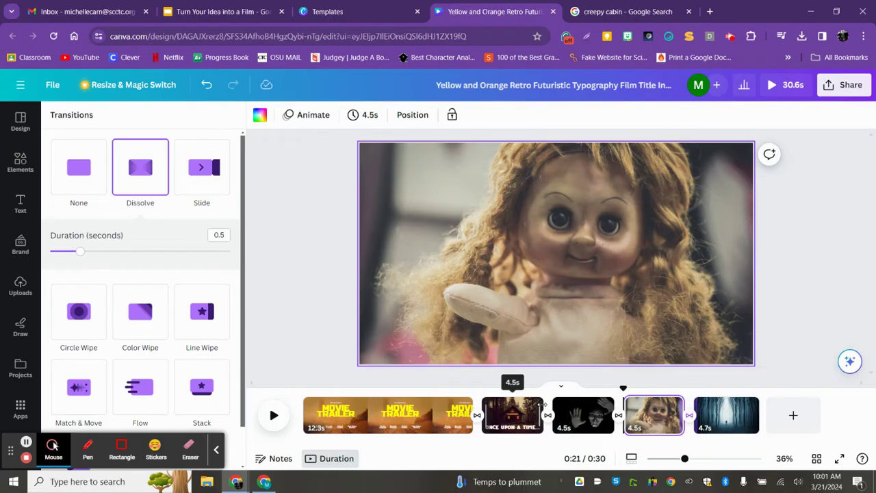
Extend the cabin page to 6.0 s and the masked face page to 5.9 s
{"action": "left_click_drag", "start_coordinate": [544, 403], "coordinate": [563, 405]}
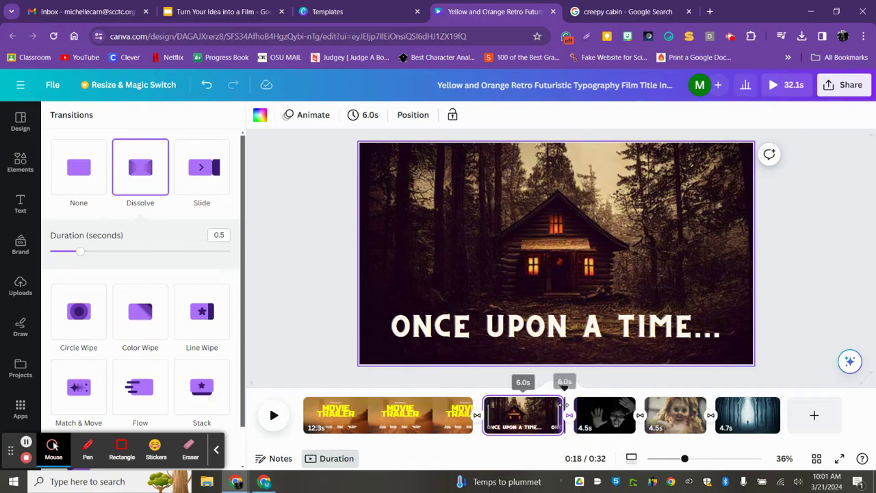
{"action": "left_click", "coordinate": [602, 410]}
{"action": "left_click_drag", "start_coordinate": [636, 405], "coordinate": [655, 407]}
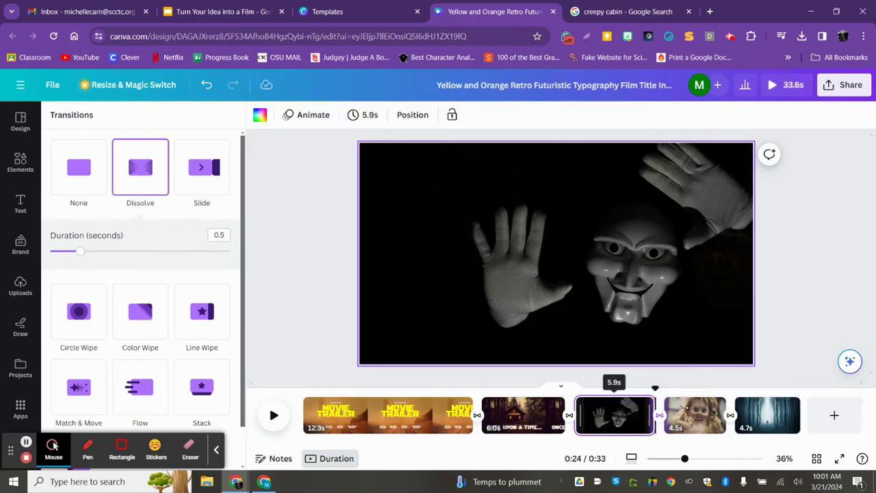
{"action": "left_click", "coordinate": [708, 411]}
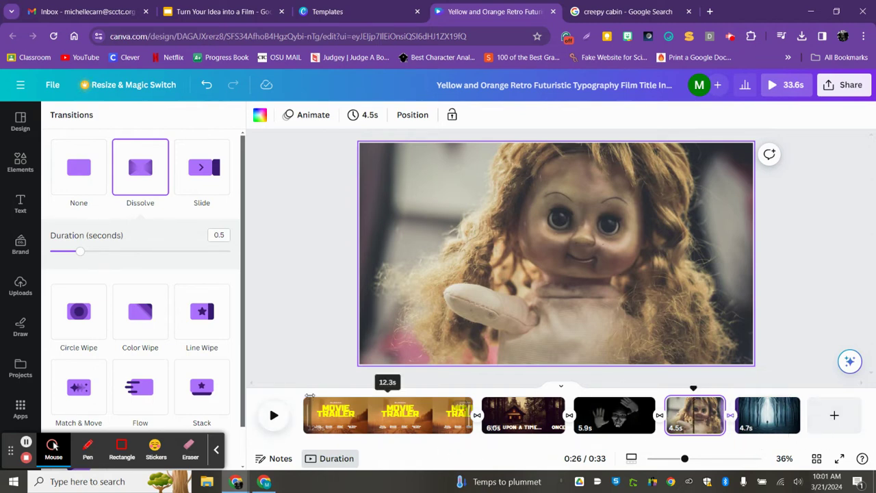
{"action": "left_click", "coordinate": [292, 377]}
{"action": "left_click", "coordinate": [291, 398]}
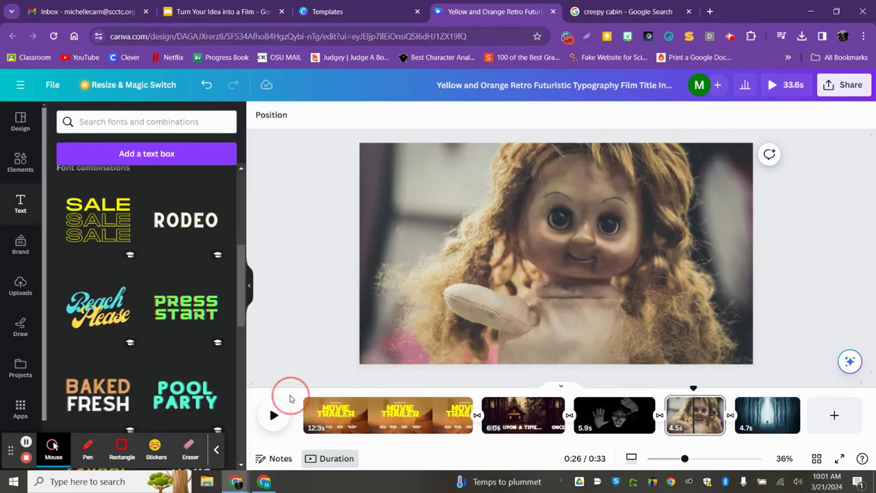
Return to the title page at the start of the video and show the audio results for the "scary" elements search
{"action": "left_click", "coordinate": [291, 418]}
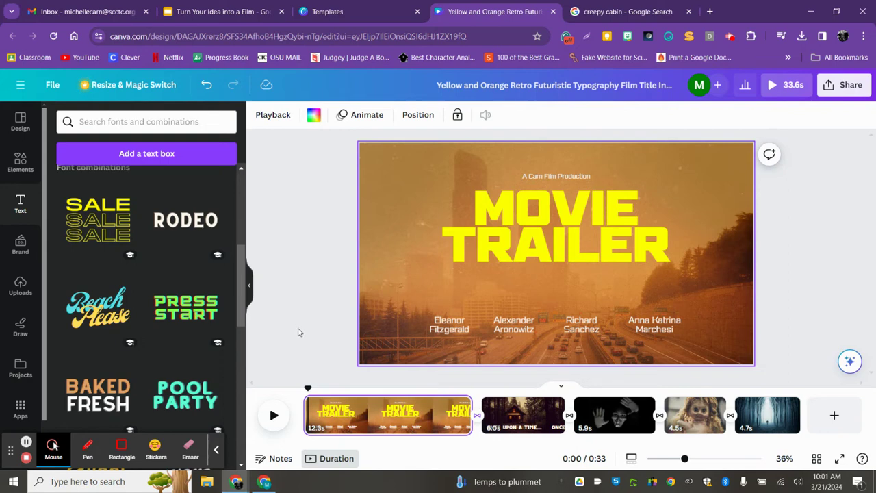
{"action": "left_click", "coordinate": [20, 162]}
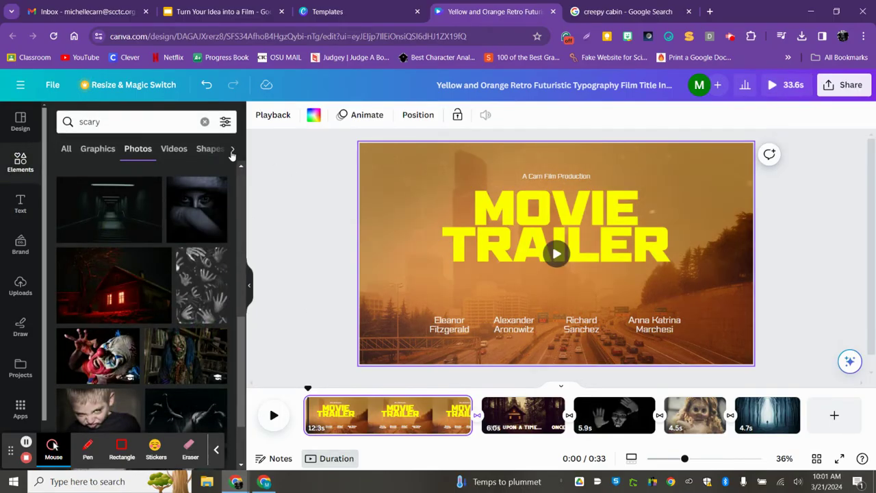
{"action": "left_click", "coordinate": [232, 150]}
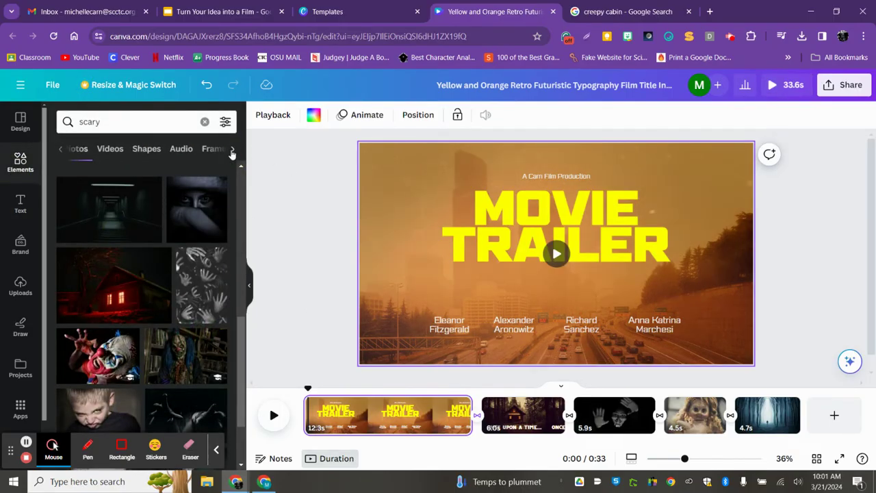
{"action": "left_click", "coordinate": [182, 149]}
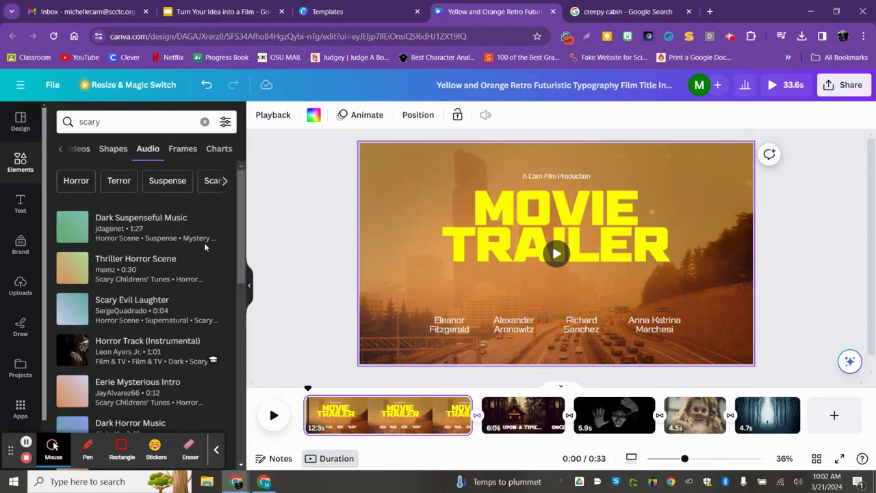
Browse the scary audio tracks and preview "Thriller Horror Scene" and "Scary Evil Laughter"
{"action": "scroll", "coordinate": [176, 260], "scroll_direction": "down", "scroll_amount": 5}
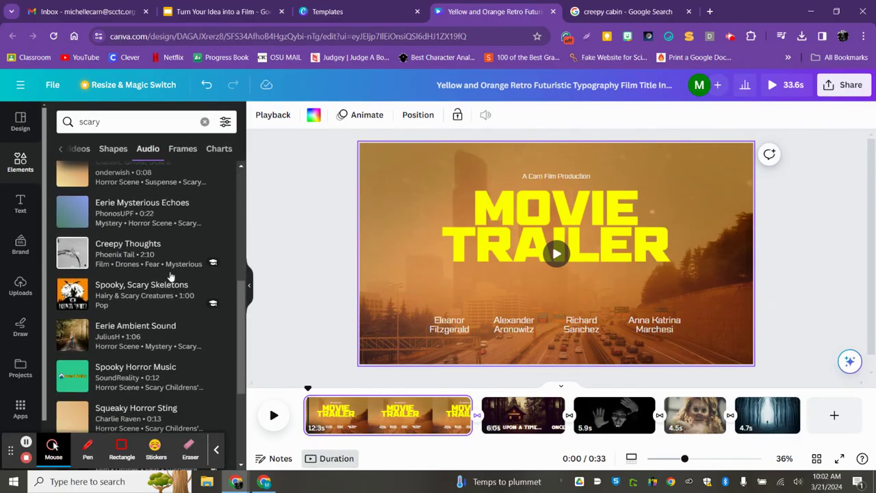
{"action": "scroll", "coordinate": [171, 276], "scroll_direction": "down", "scroll_amount": 5}
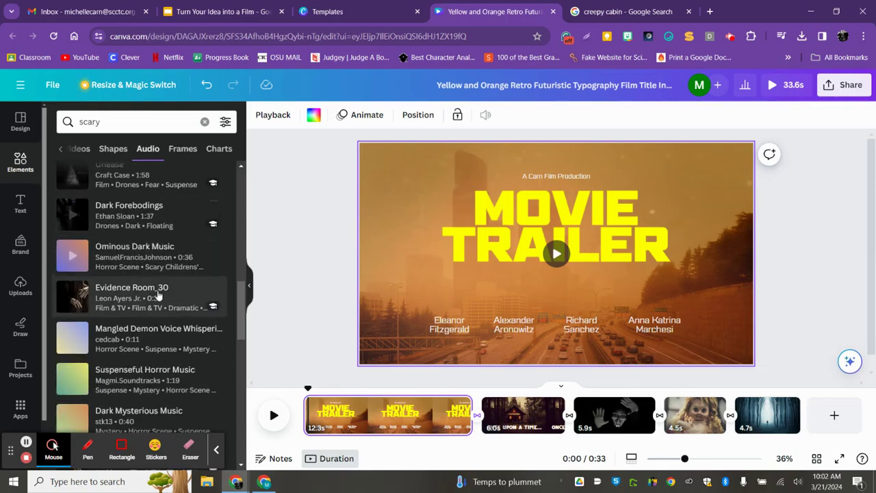
{"action": "scroll", "coordinate": [159, 301], "scroll_direction": "down", "scroll_amount": 2}
{"action": "scroll", "coordinate": [157, 308], "scroll_direction": "up", "scroll_amount": 10}
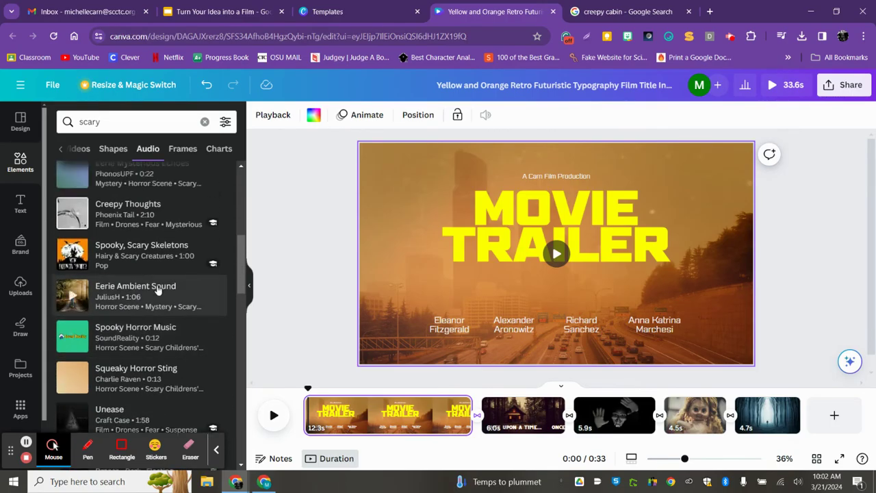
{"action": "scroll", "coordinate": [157, 253], "scroll_direction": "up", "scroll_amount": 2}
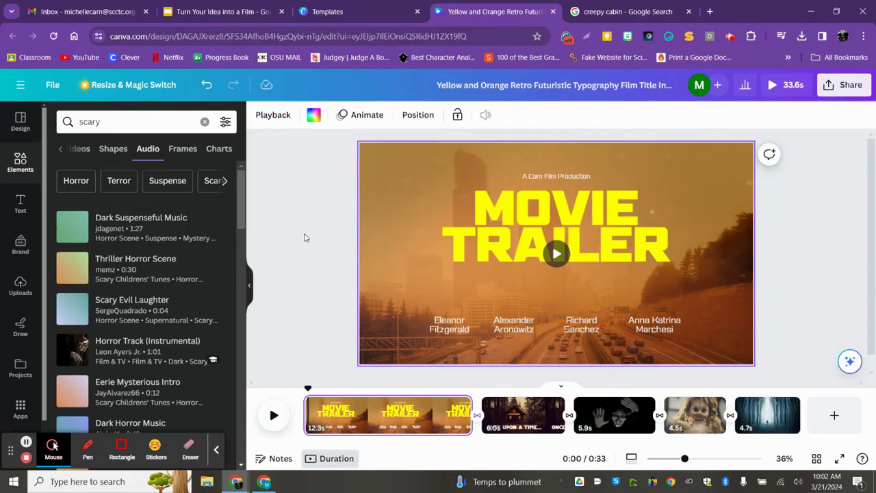
{"action": "left_click", "coordinate": [73, 271]}
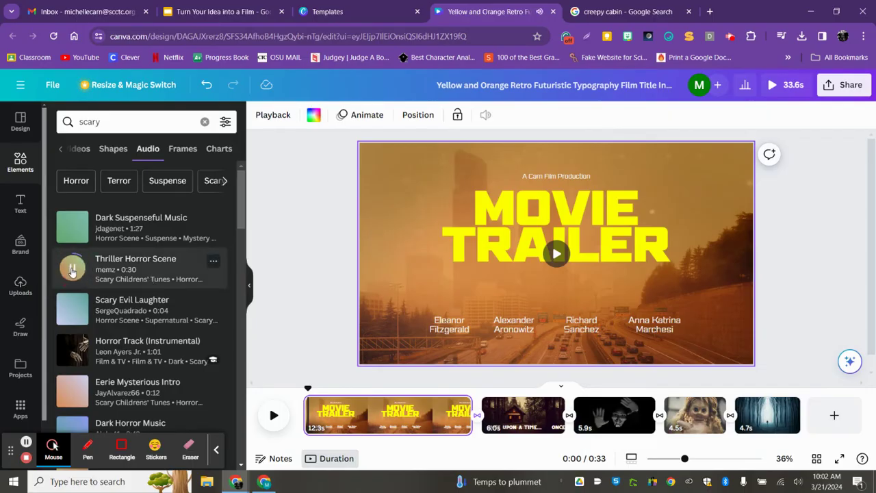
{"action": "left_click", "coordinate": [73, 311]}
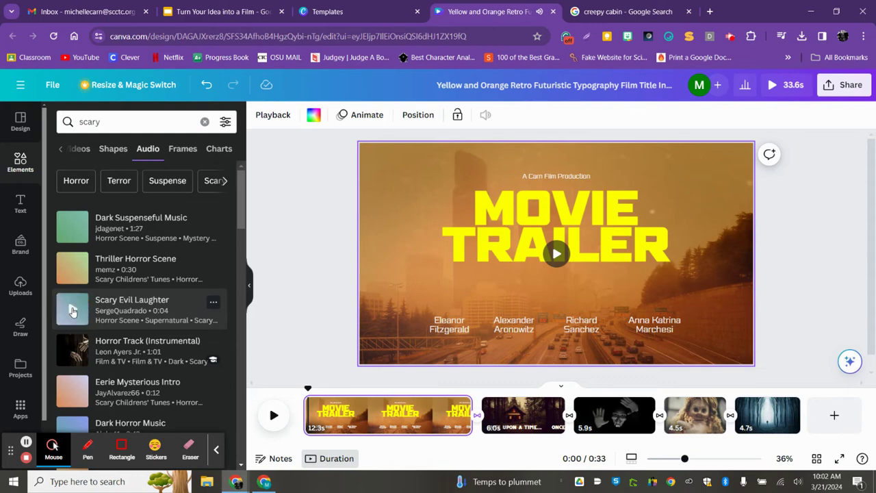
Preview "Horror Track (Instrumental)", add it to the timeline aligned with the start of the video, and play the opening seconds
{"action": "left_click", "coordinate": [74, 351]}
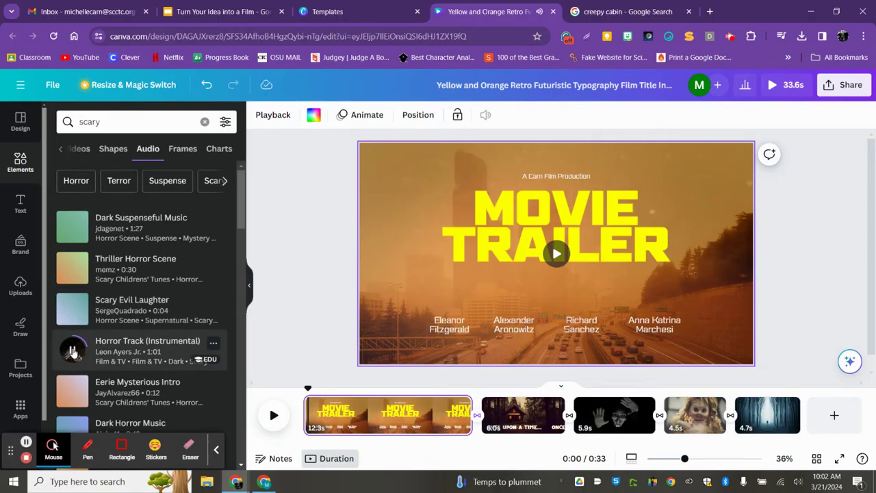
{"action": "left_click", "coordinate": [72, 350]}
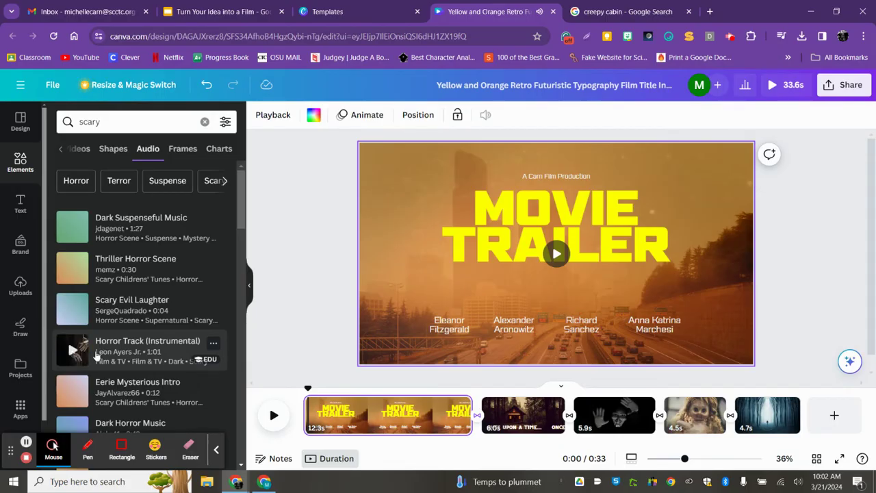
{"action": "left_click_drag", "start_coordinate": [104, 352], "coordinate": [313, 419]}
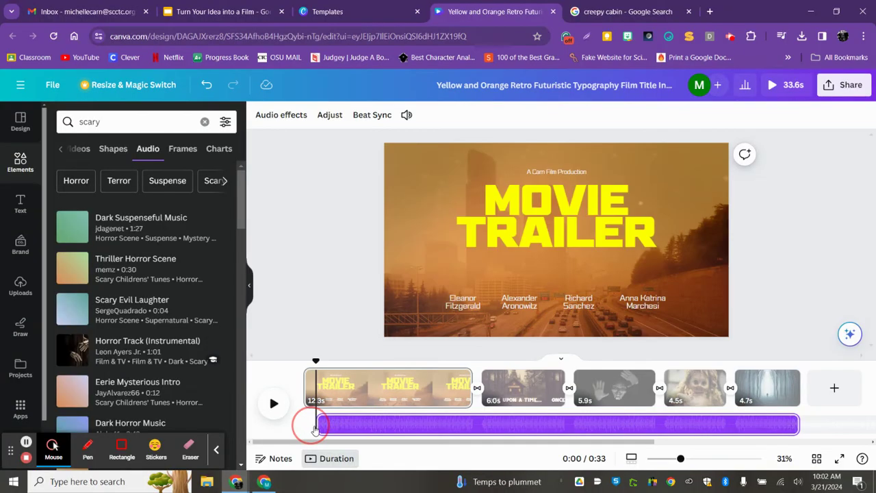
{"action": "left_click_drag", "start_coordinate": [315, 361], "coordinate": [294, 359]}
{"action": "left_click_drag", "start_coordinate": [392, 430], "coordinate": [354, 427]}
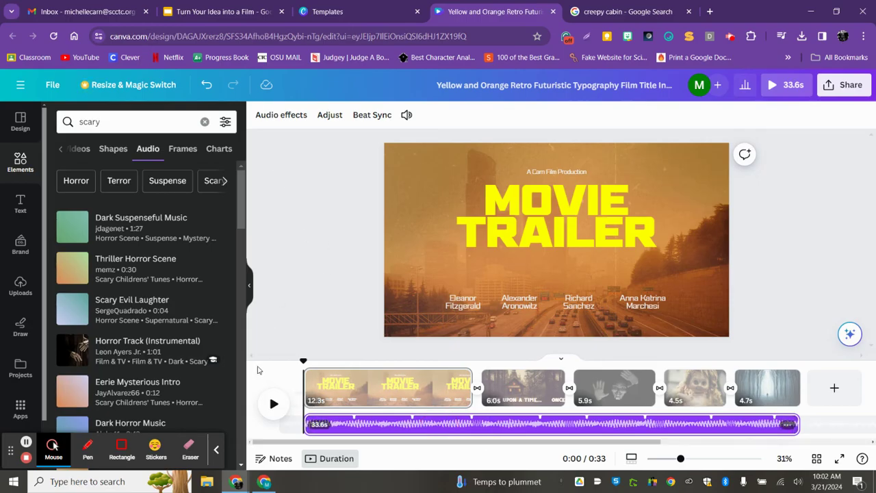
{"action": "left_click", "coordinate": [273, 404]}
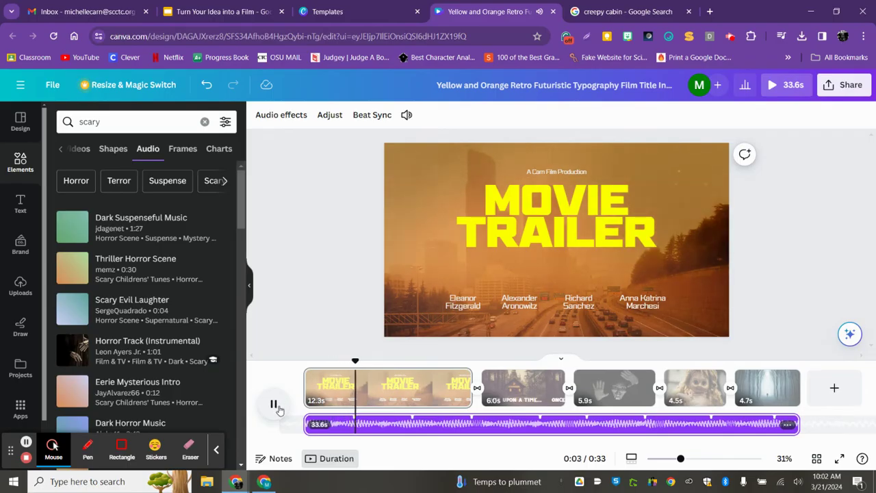
{"action": "left_click", "coordinate": [274, 408]}
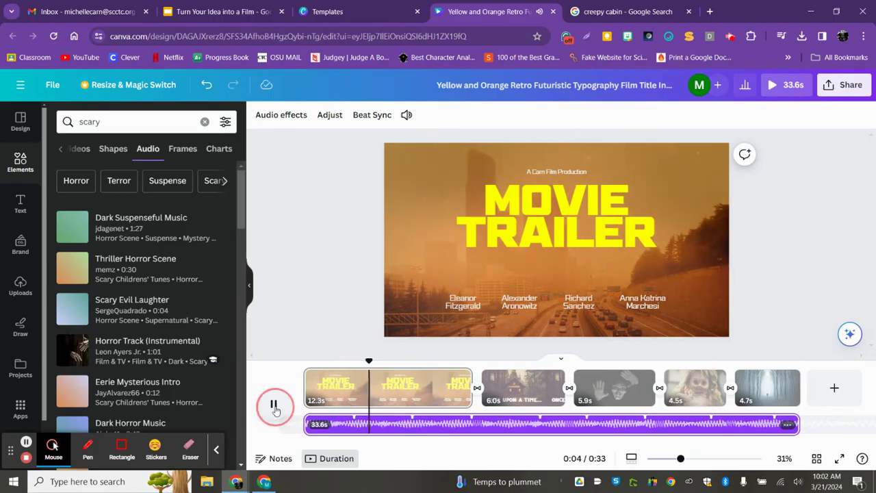
Set a 3.9 s fade-out on the Horror Track clip in its audio effects
{"action": "left_click", "coordinate": [788, 426]}
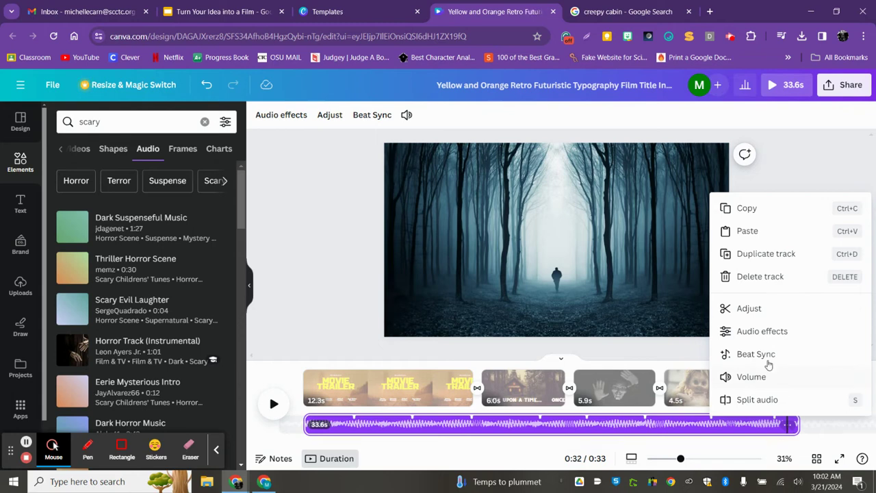
{"action": "left_click", "coordinate": [763, 331]}
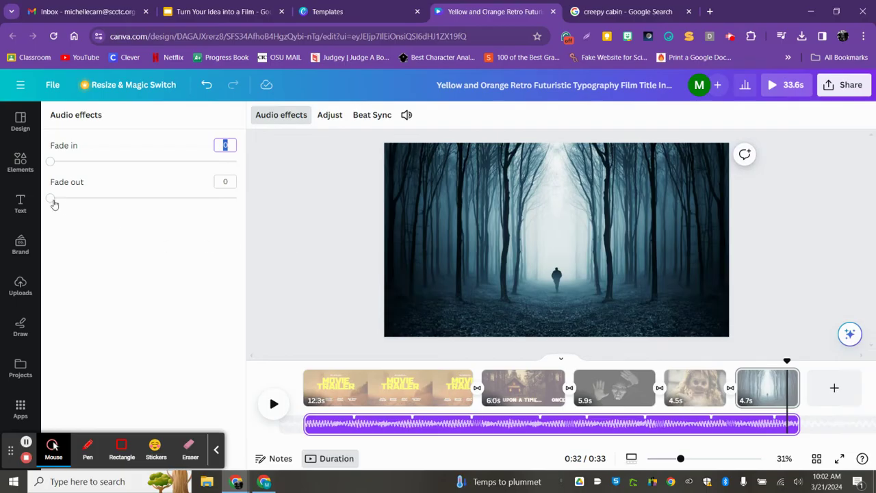
{"action": "left_click_drag", "start_coordinate": [52, 200], "coordinate": [181, 204]}
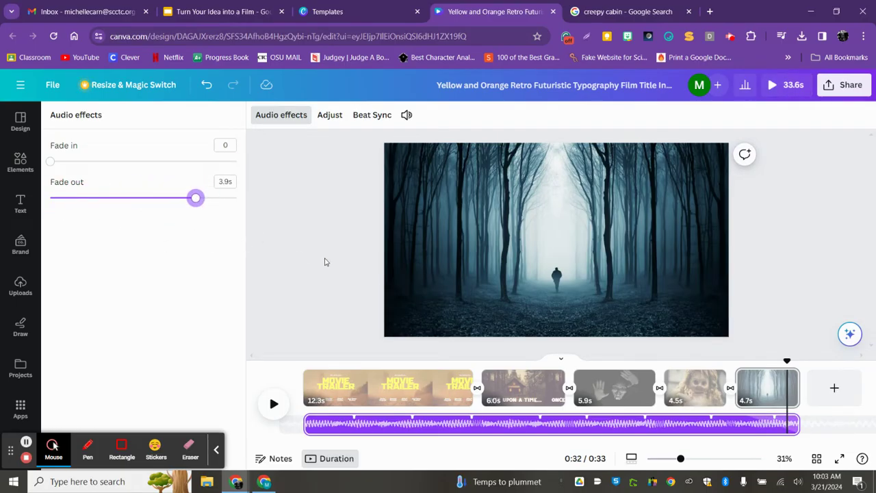
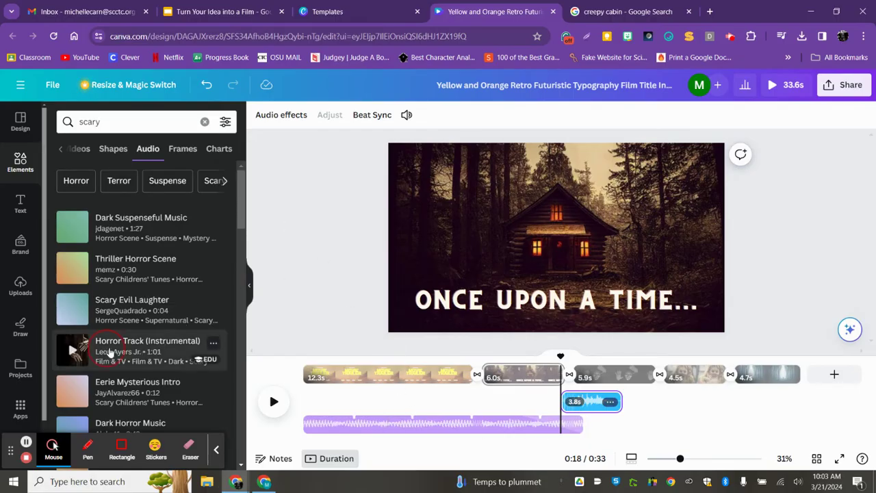
Add "Horror Track (Instrumental)" again as a 12.9 s clip from about 0:20 to the video's end, and play that section
{"action": "left_click_drag", "start_coordinate": [110, 351], "coordinate": [606, 404]}
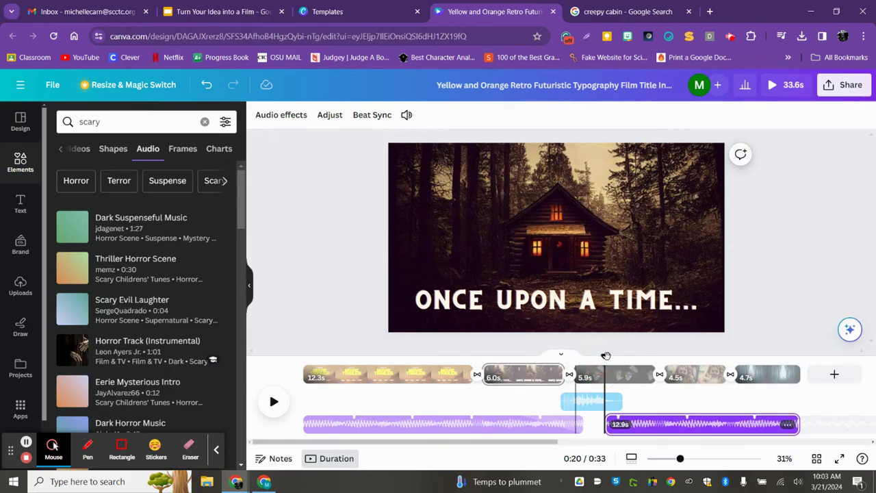
{"action": "left_click_drag", "start_coordinate": [604, 357], "coordinate": [547, 356]}
{"action": "left_click", "coordinate": [273, 400]}
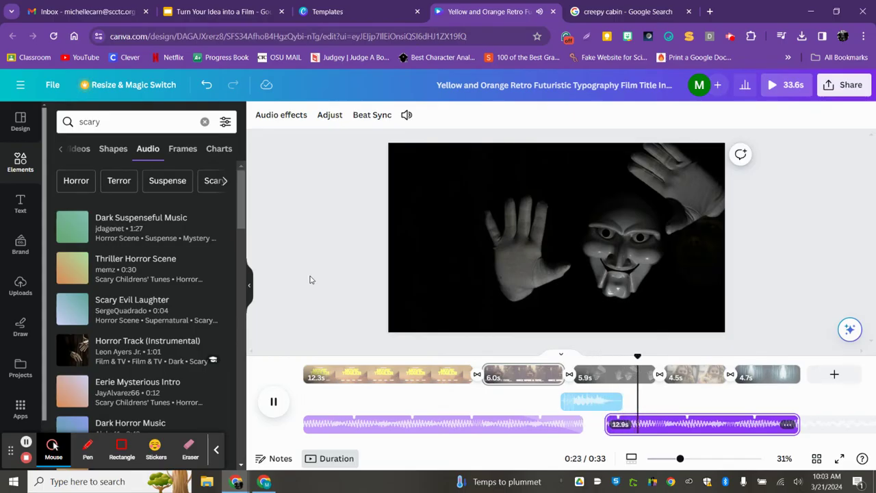
{"action": "left_click", "coordinate": [273, 403]}
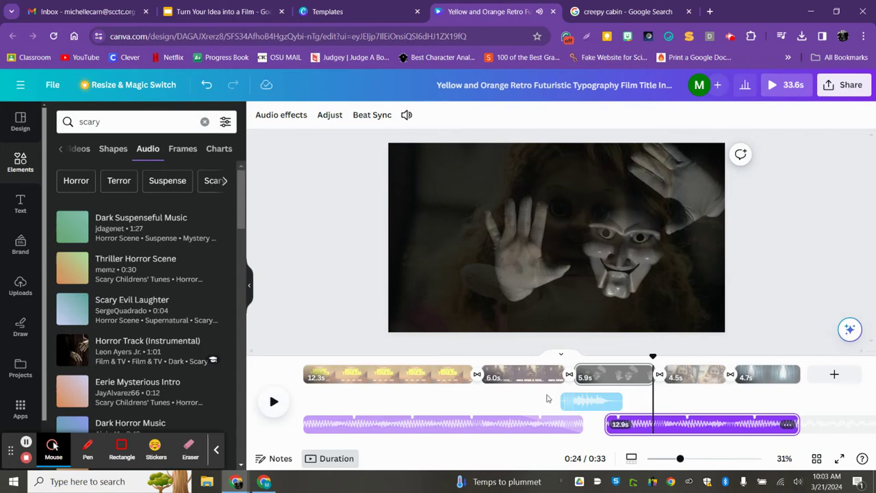
Raise the volume of the second Horror Track clip well above 100
{"action": "left_click", "coordinate": [685, 433]}
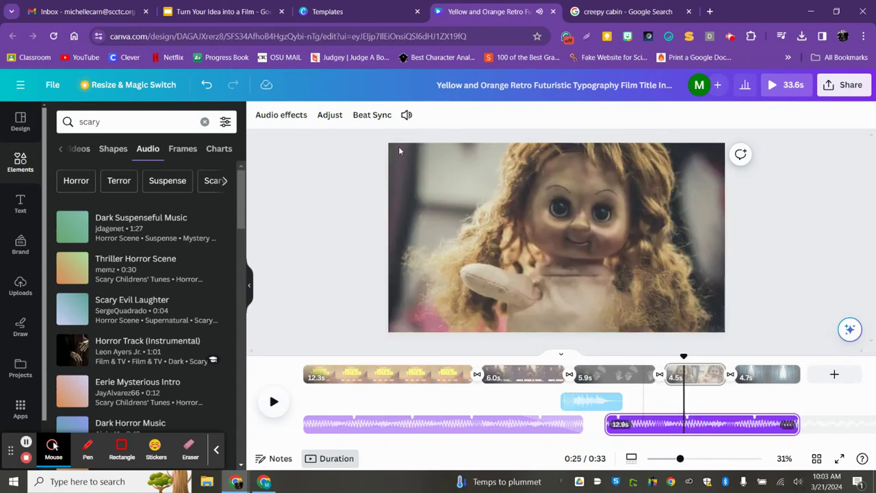
{"action": "left_click", "coordinate": [406, 115]}
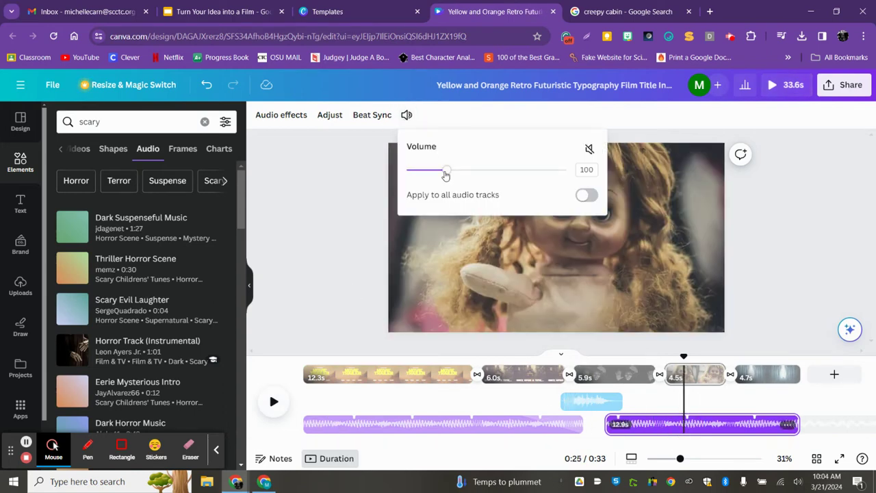
{"action": "left_click_drag", "start_coordinate": [446, 170], "coordinate": [495, 170]}
Raise the first Horror Track clip's volume to about 225 and play the video from the cabin page to the doll page
{"action": "left_click", "coordinate": [505, 423]}
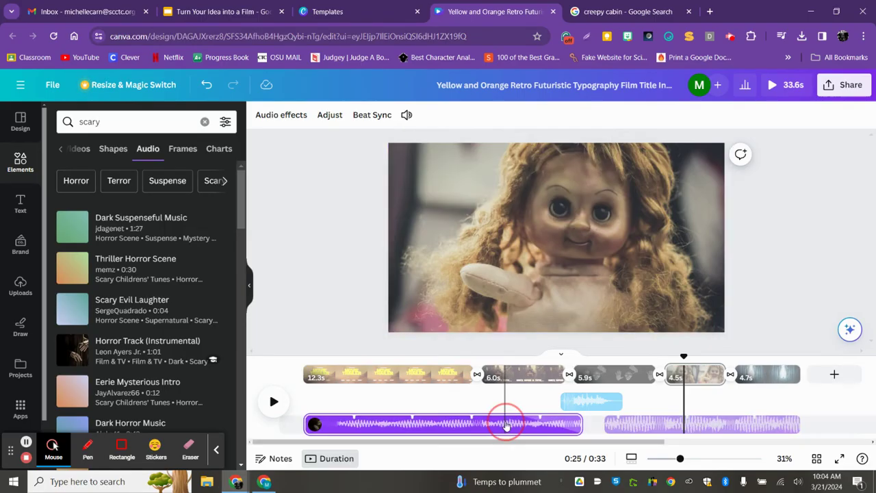
{"action": "left_click", "coordinate": [406, 115]}
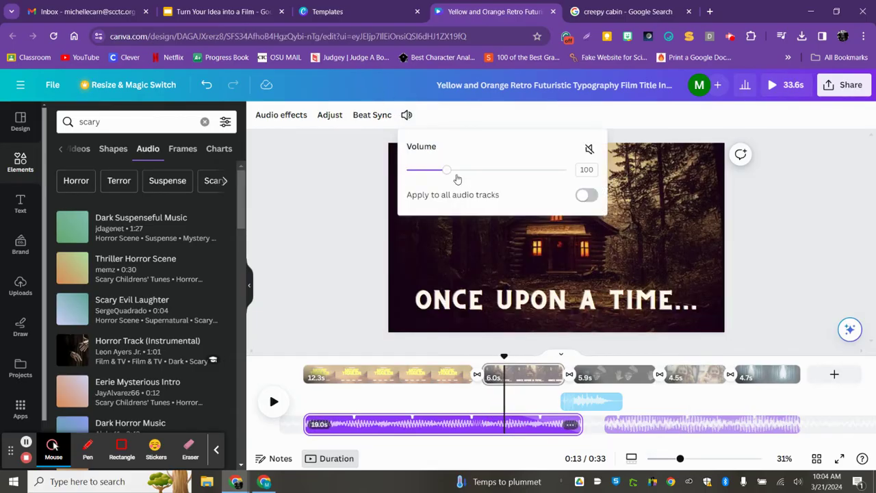
{"action": "left_click_drag", "start_coordinate": [446, 171], "coordinate": [497, 169]}
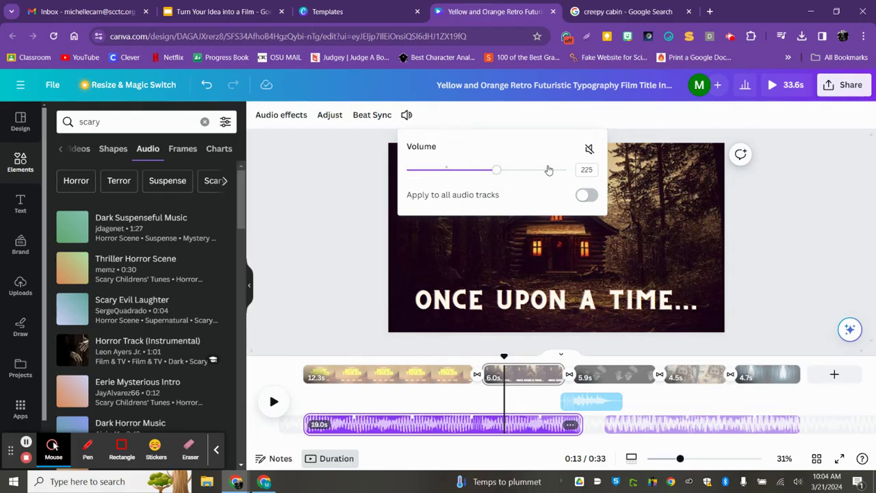
{"action": "left_click", "coordinate": [594, 168]}
{"action": "type", "text": "2"}
{"action": "left_click", "coordinate": [338, 232]}
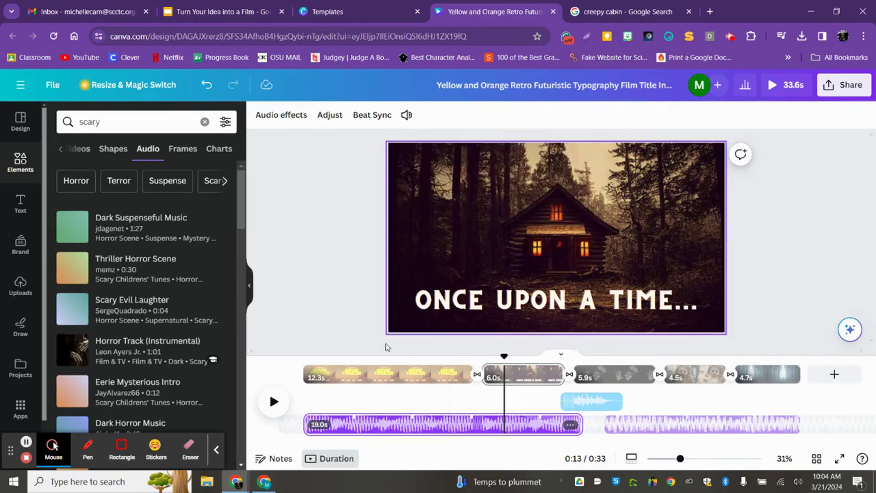
{"action": "left_click", "coordinate": [274, 401]}
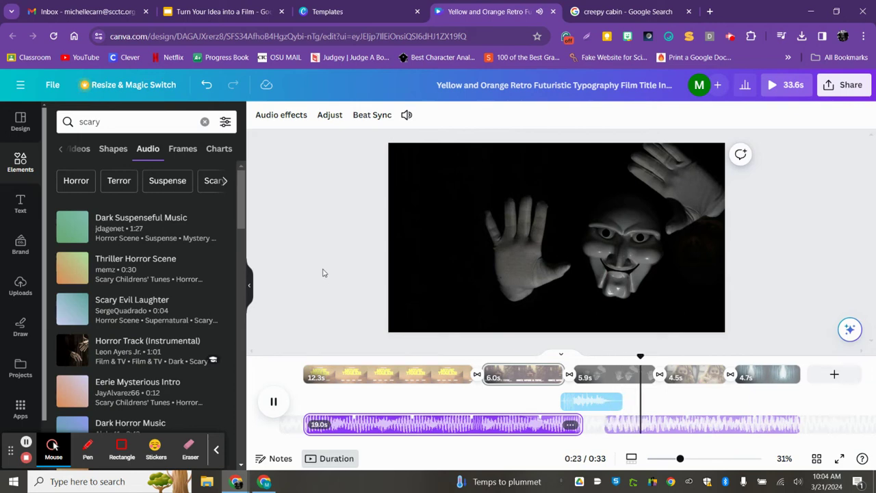
{"action": "left_click", "coordinate": [274, 401]}
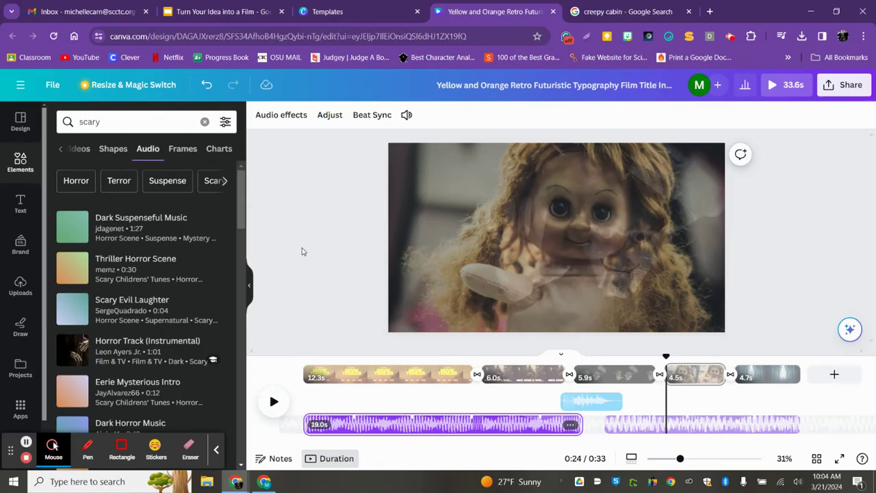
Shorten the title page to 8.6 s
{"action": "left_click", "coordinate": [445, 376]}
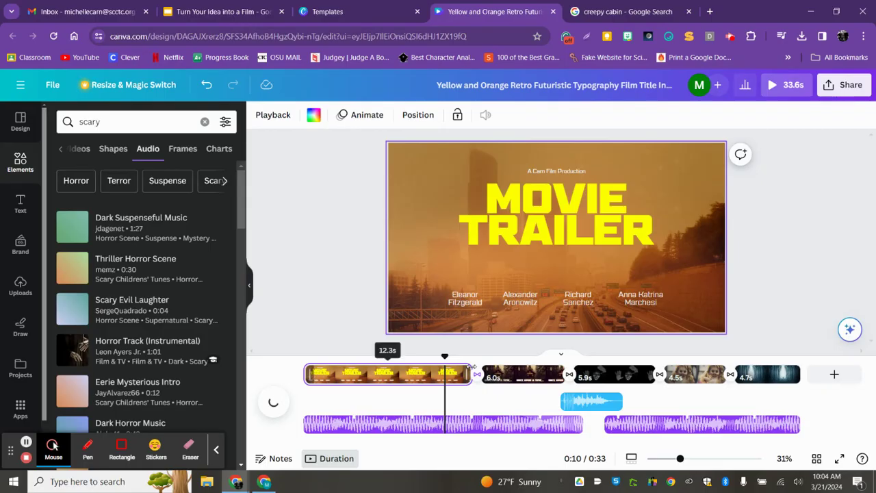
{"action": "left_click_drag", "start_coordinate": [452, 373], "coordinate": [421, 373]}
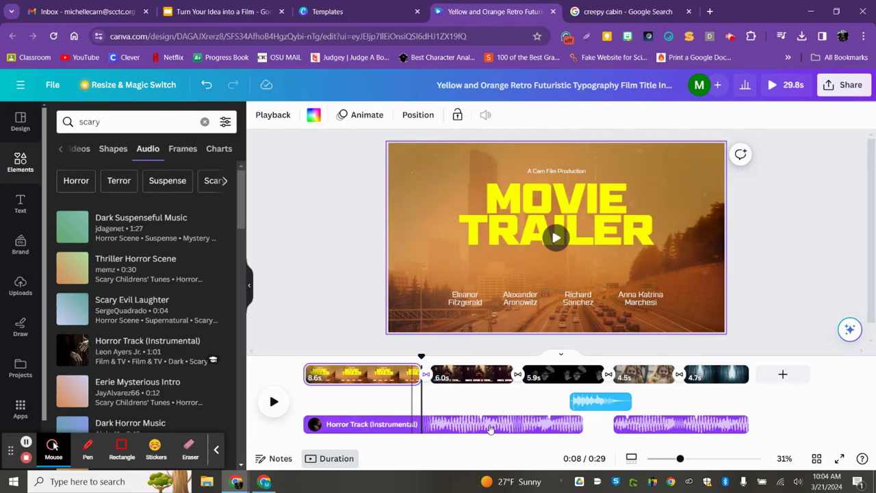
Apply the Pan text animation to the "MOVIE TRAILER" title after trying Rise, and lower the animation speed
{"action": "left_click", "coordinate": [517, 222]}
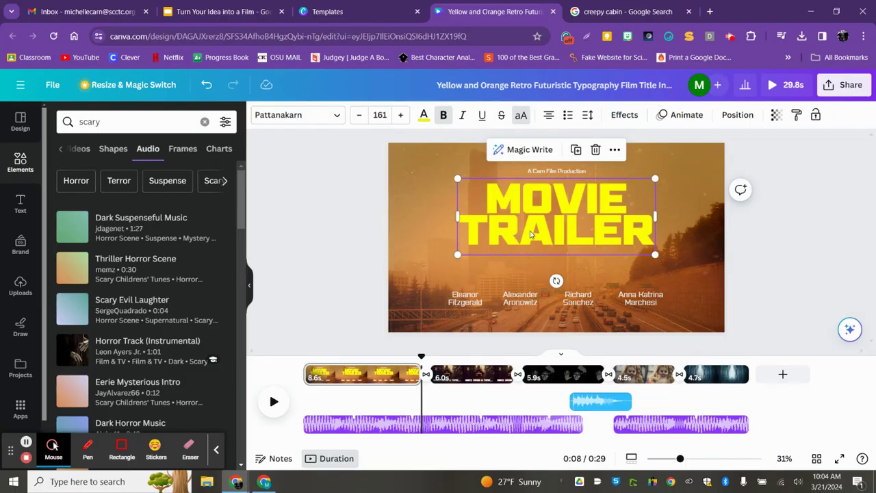
{"action": "left_click", "coordinate": [615, 150]}
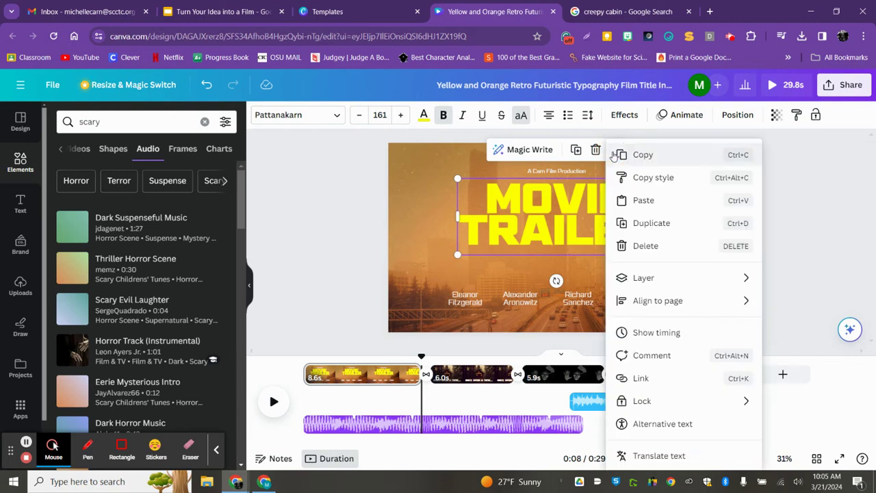
{"action": "left_click", "coordinate": [504, 207]}
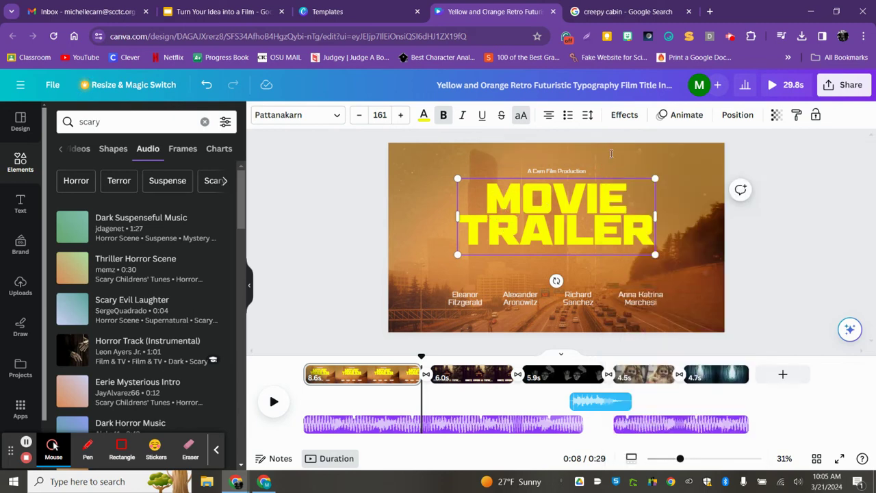
{"action": "left_click", "coordinate": [682, 115]}
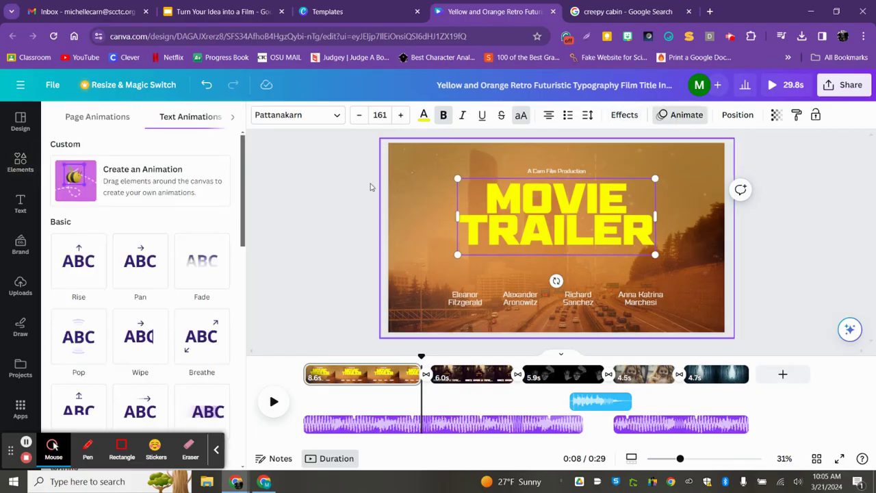
{"action": "left_click", "coordinate": [149, 276]}
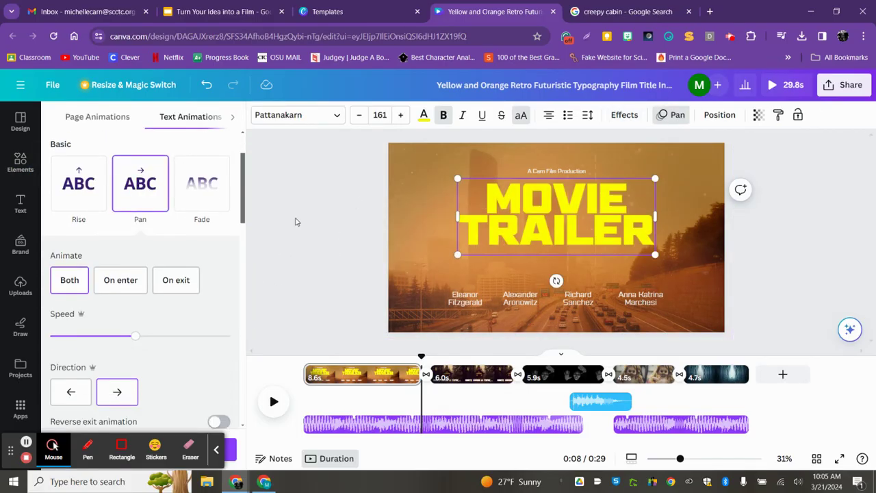
{"action": "left_click", "coordinate": [101, 182]}
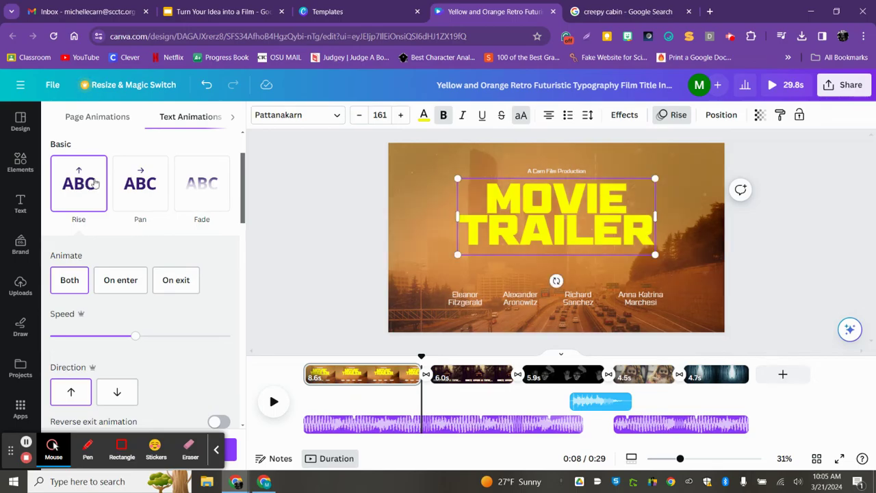
{"action": "left_click", "coordinate": [162, 191]}
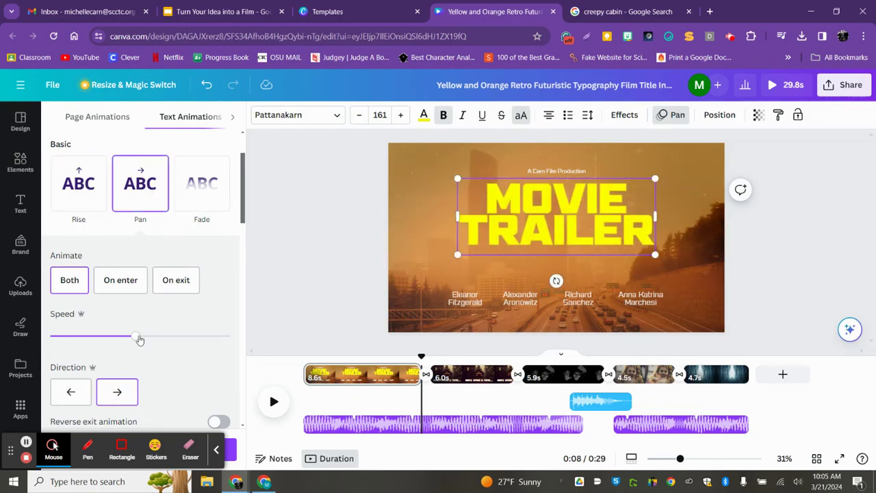
{"action": "left_click_drag", "start_coordinate": [139, 340], "coordinate": [74, 335]}
{"action": "key", "text": "Escape"}
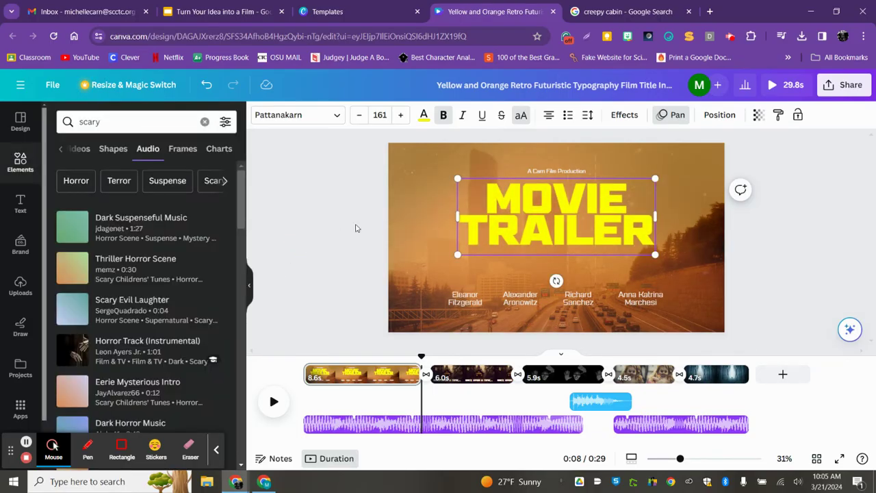
{"action": "left_click", "coordinate": [355, 228]}
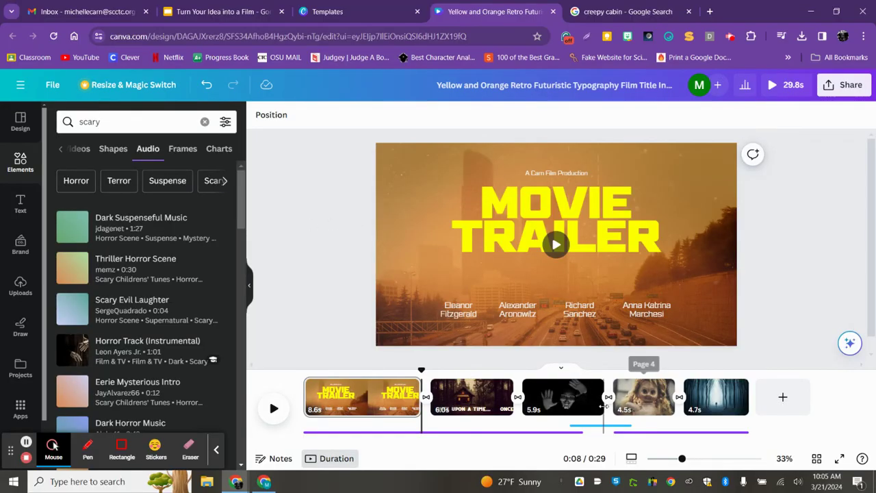
Try a brown photo color as the doll page's background and undo the change
{"action": "left_click", "coordinate": [651, 406]}
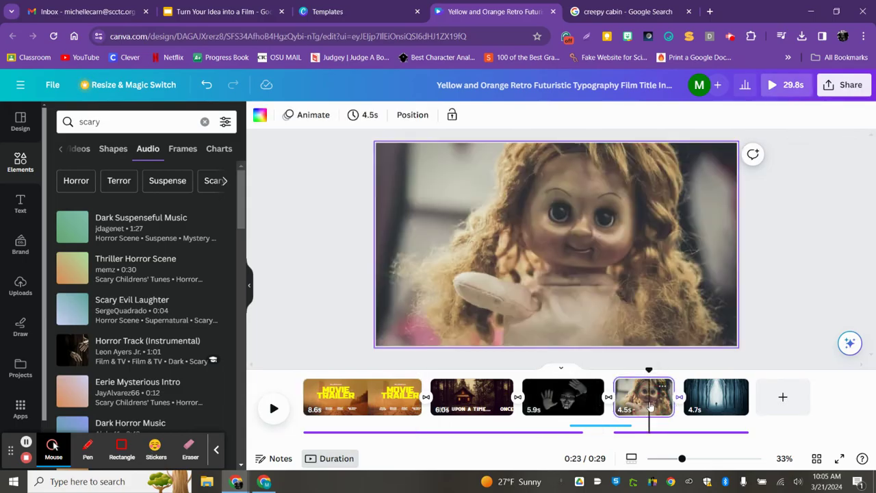
{"action": "left_click", "coordinate": [633, 390]}
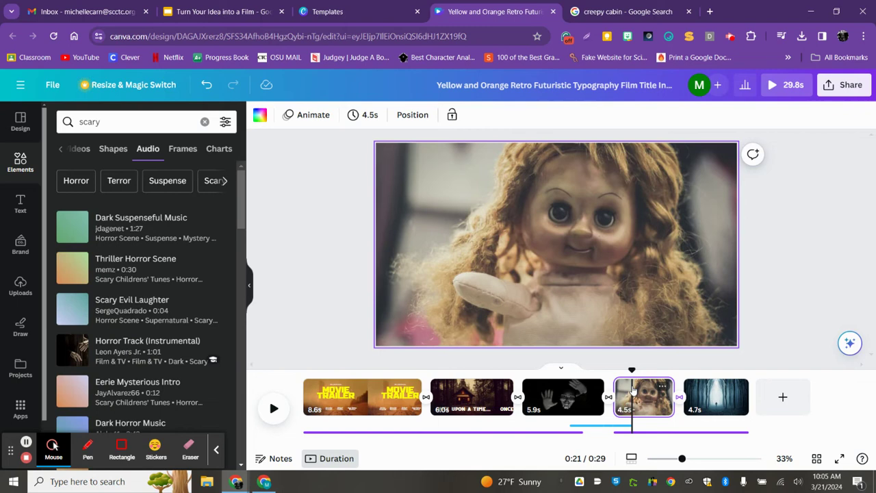
{"action": "left_click", "coordinate": [662, 387]}
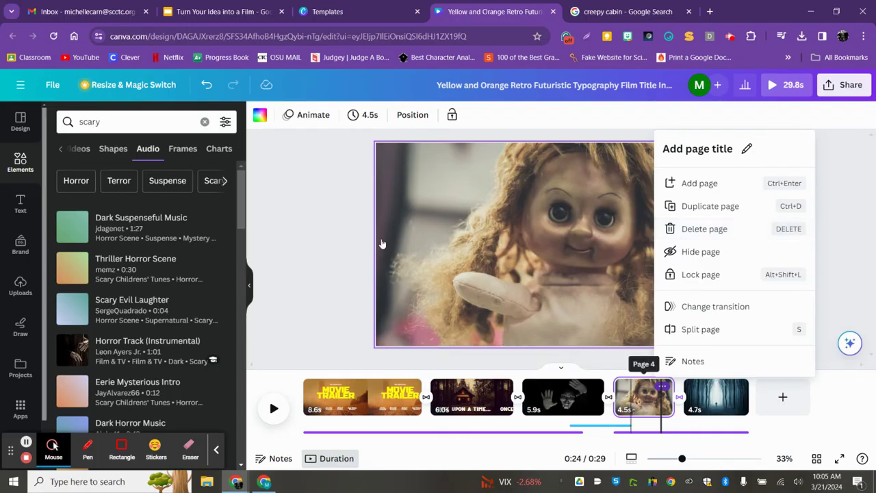
{"action": "left_click", "coordinate": [259, 115]}
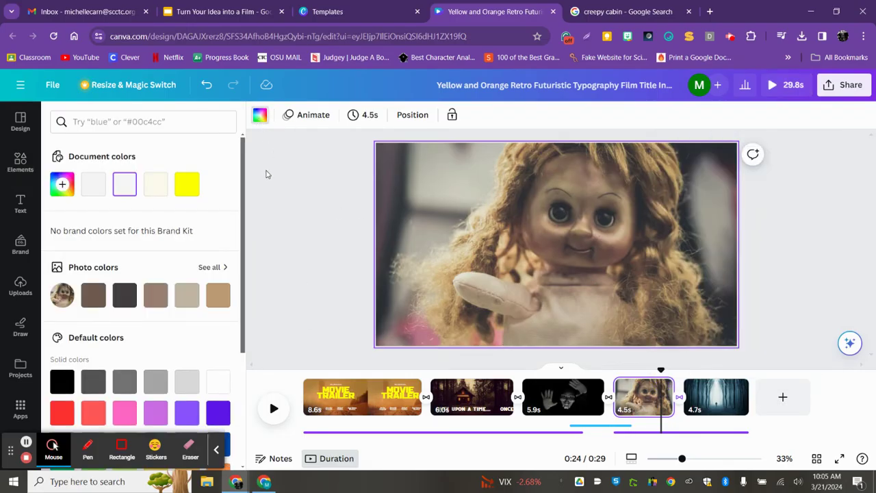
{"action": "left_click", "coordinate": [158, 299]}
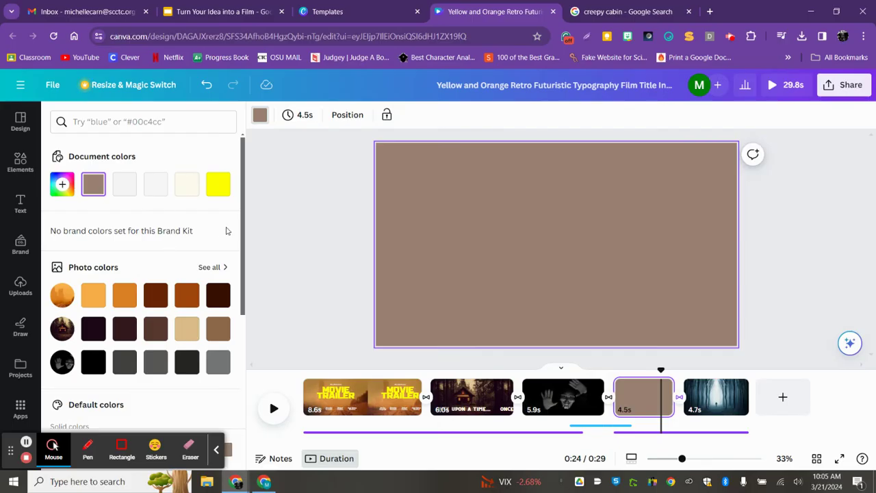
{"action": "left_click", "coordinate": [287, 199]}
{"action": "key", "text": "ctrl+z"}
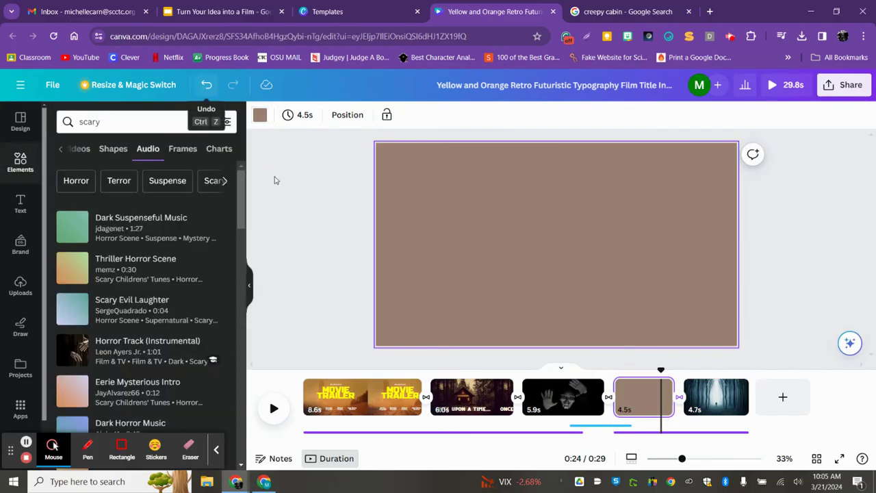
{"action": "left_click", "coordinate": [317, 270]}
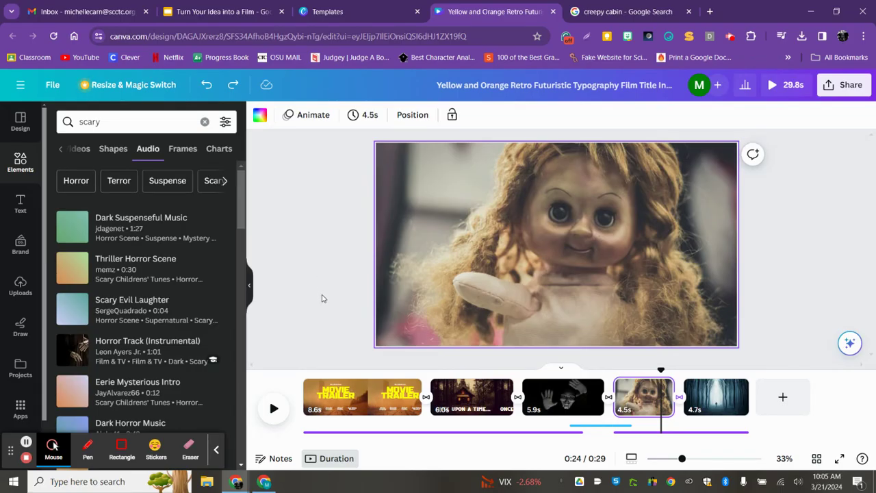
{"action": "left_click", "coordinate": [315, 396]}
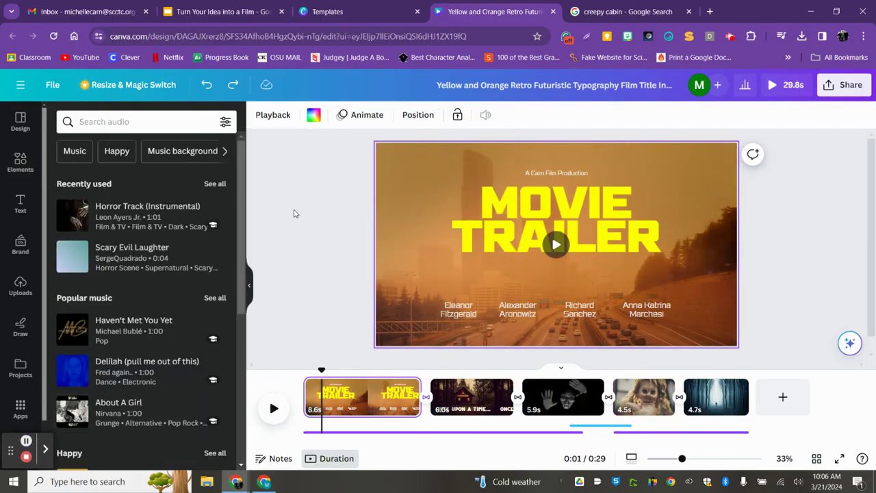
{"action": "left_click", "coordinate": [400, 170]}
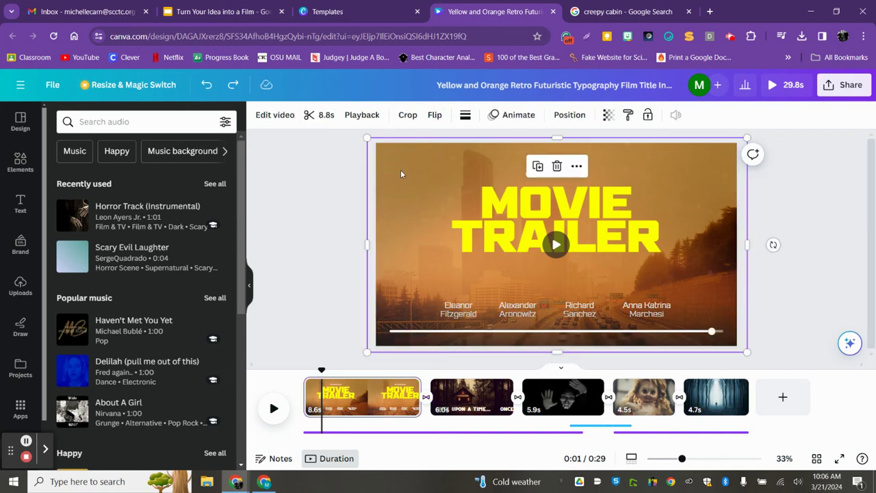
Go to the cabin page and look through the uploaded files and the suggested element keywords
{"action": "left_click", "coordinate": [462, 384]}
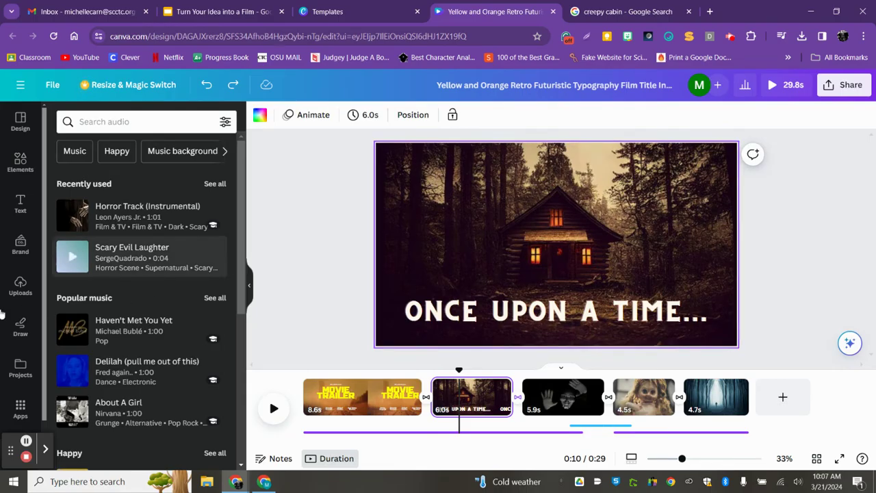
{"action": "left_click", "coordinate": [20, 286]}
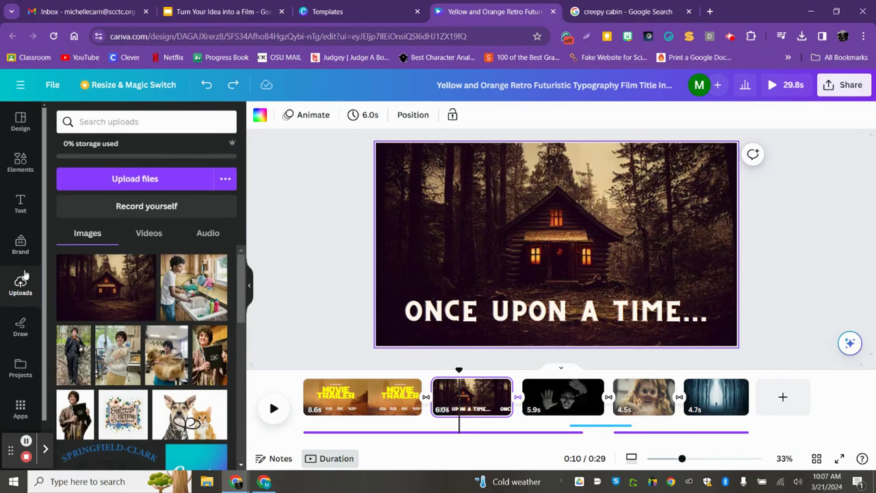
{"action": "left_click", "coordinate": [21, 163]}
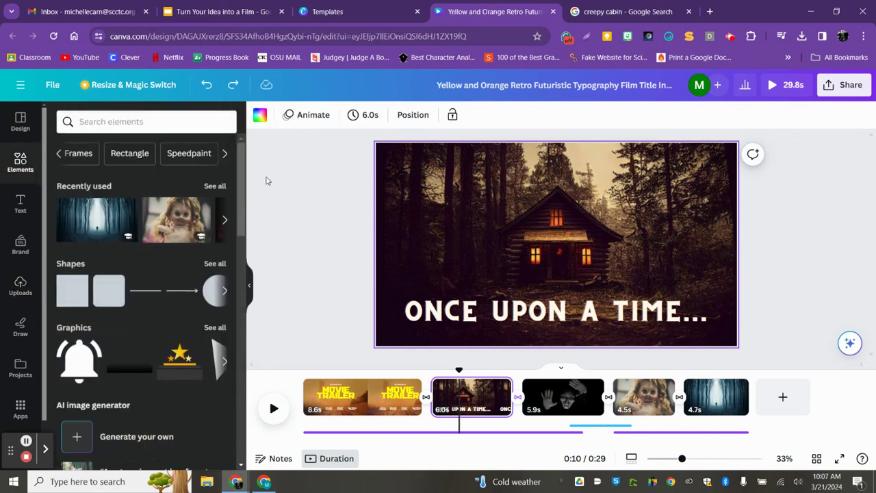
{"action": "left_click", "coordinate": [225, 155]}
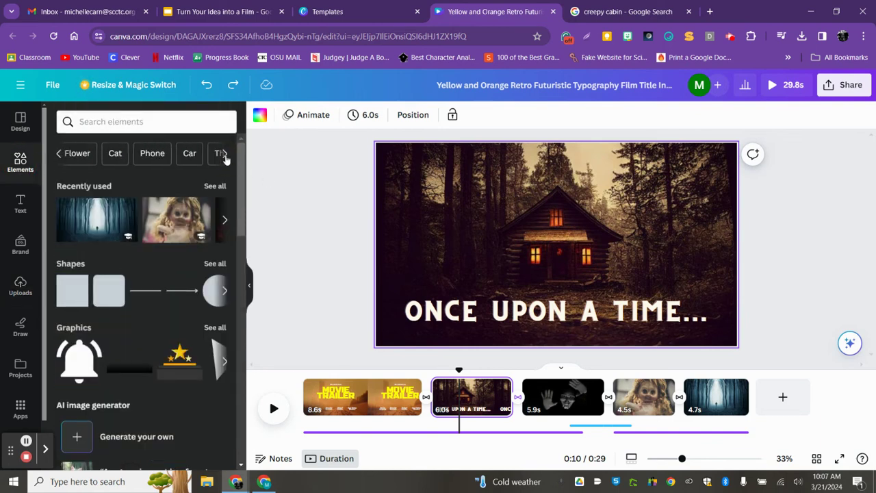
{"action": "left_click", "coordinate": [225, 155]}
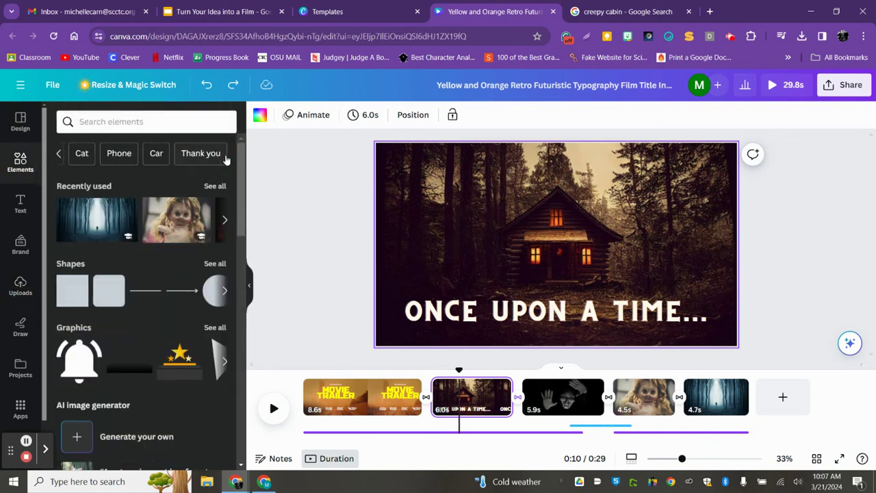
{"action": "left_click", "coordinate": [59, 162]}
{"action": "left_click", "coordinate": [59, 156]}
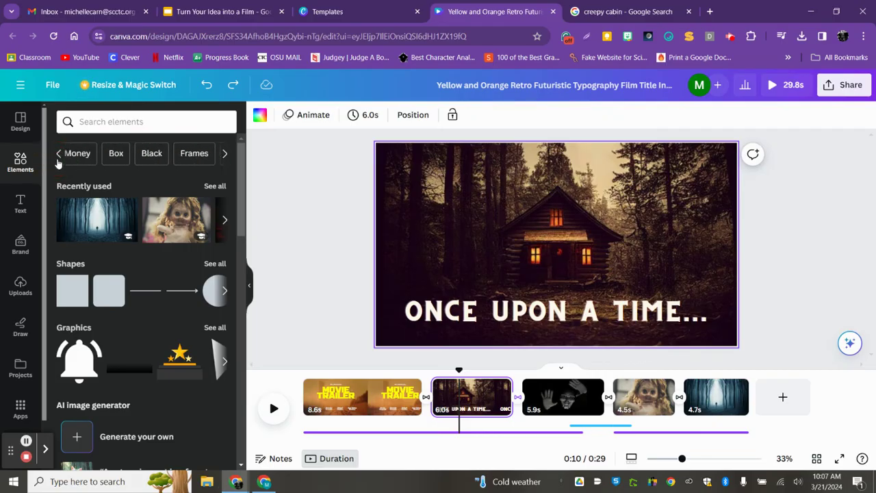
{"action": "left_click", "coordinate": [59, 156]}
{"action": "left_click", "coordinate": [59, 157]}
{"action": "left_click", "coordinate": [59, 157]}
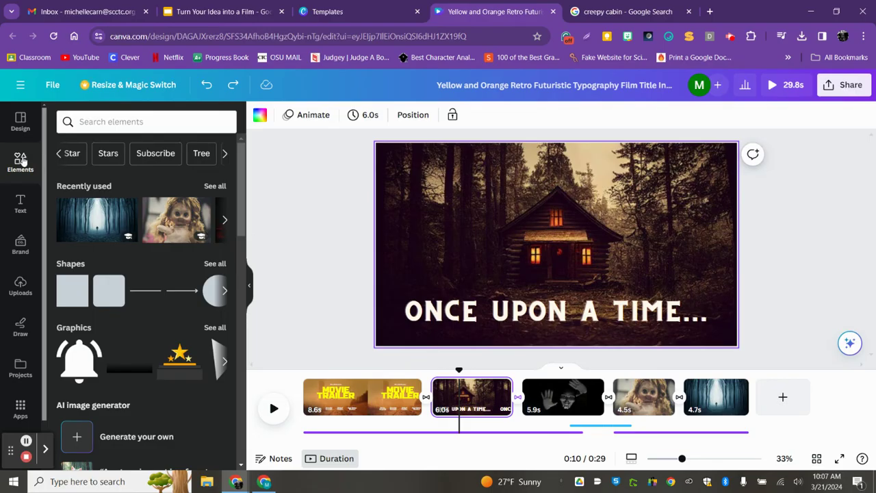
Search the elements for "sounds", look over the results and switch to the suggested "Audio" search
{"action": "left_click", "coordinate": [111, 122]}
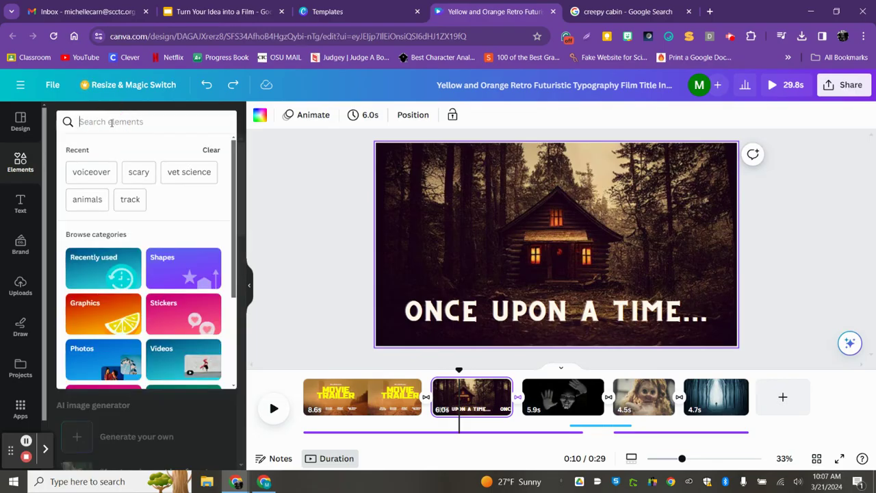
{"action": "type", "text": "sounds"}
{"action": "key", "text": "Return"}
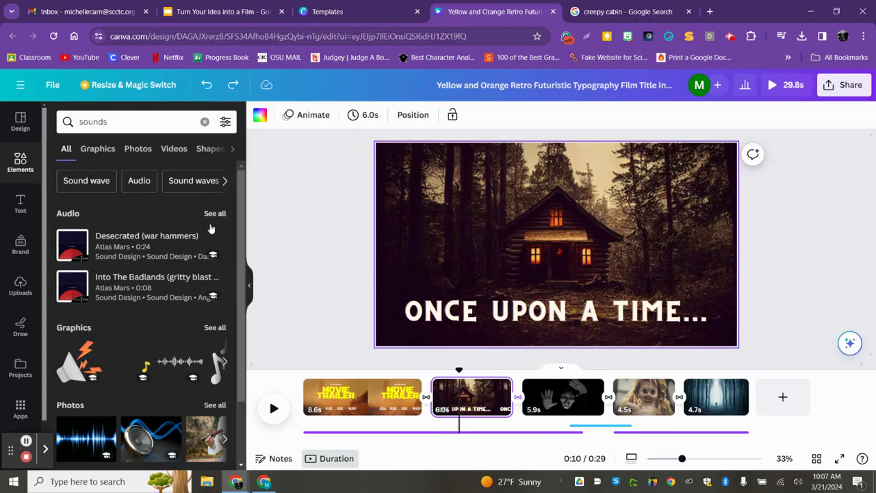
{"action": "scroll", "coordinate": [187, 246], "scroll_direction": "down", "scroll_amount": 1}
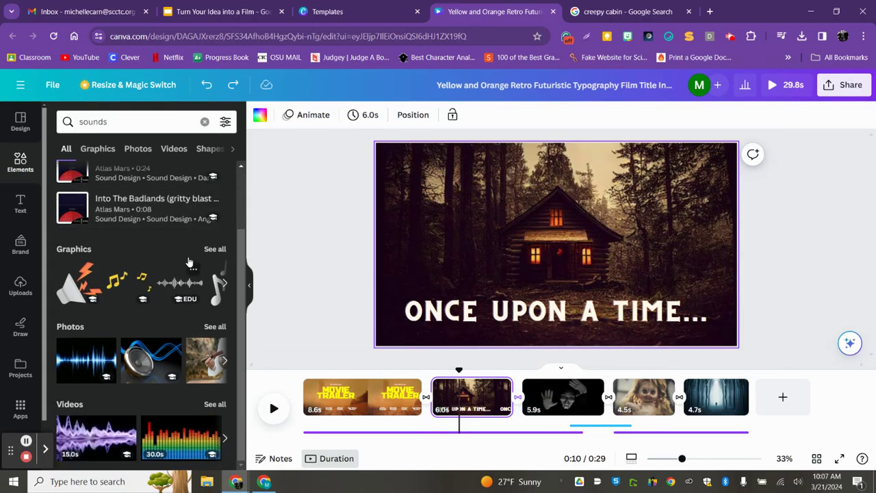
{"action": "scroll", "coordinate": [190, 263], "scroll_direction": "up", "scroll_amount": 1}
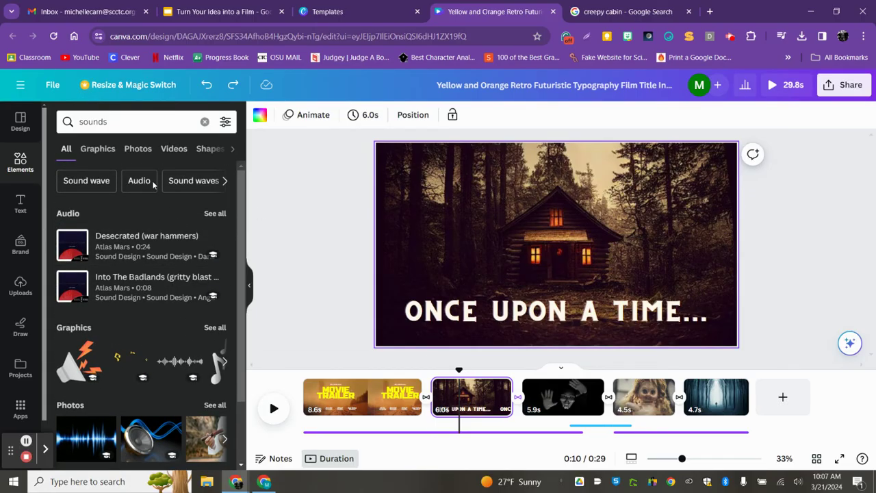
{"action": "left_click", "coordinate": [154, 183]}
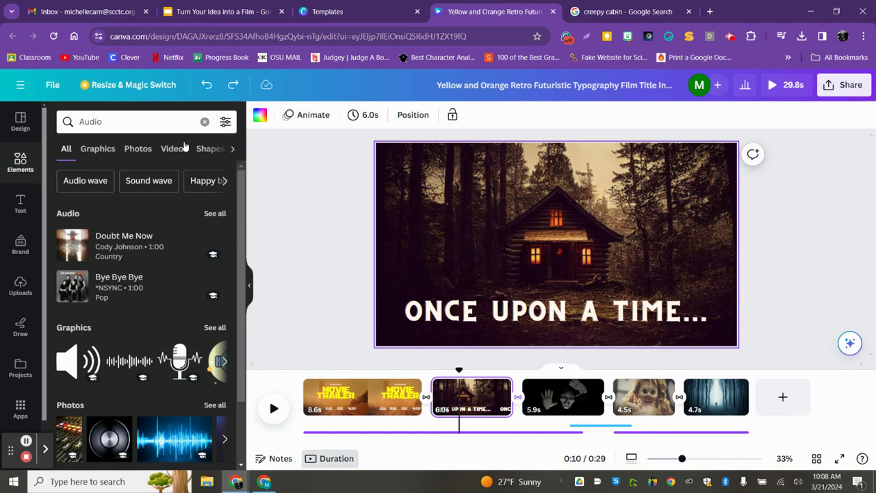
Search the elements for "news alert", preview Beep Alert Chime 4 and show all matching audio
{"action": "left_click", "coordinate": [110, 121]}
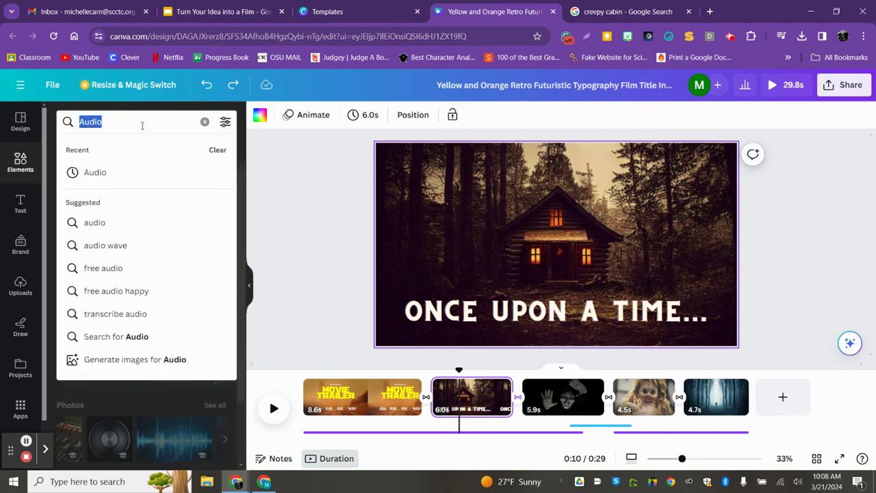
{"action": "type", "text": "news"}
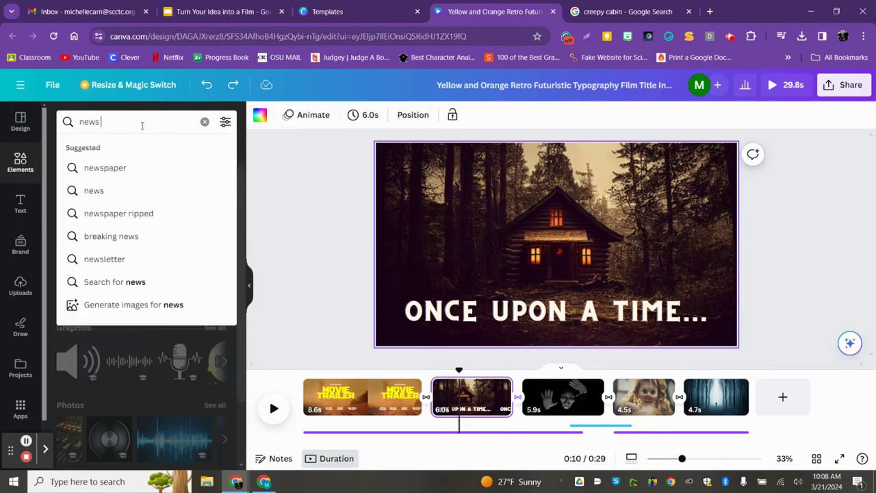
{"action": "type", "text": " alert"}
{"action": "key", "text": "Return"}
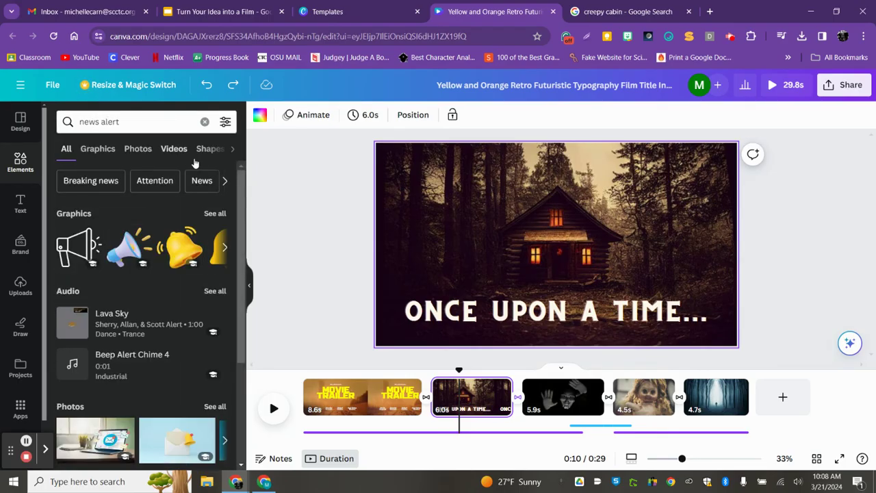
{"action": "left_click", "coordinate": [74, 364]}
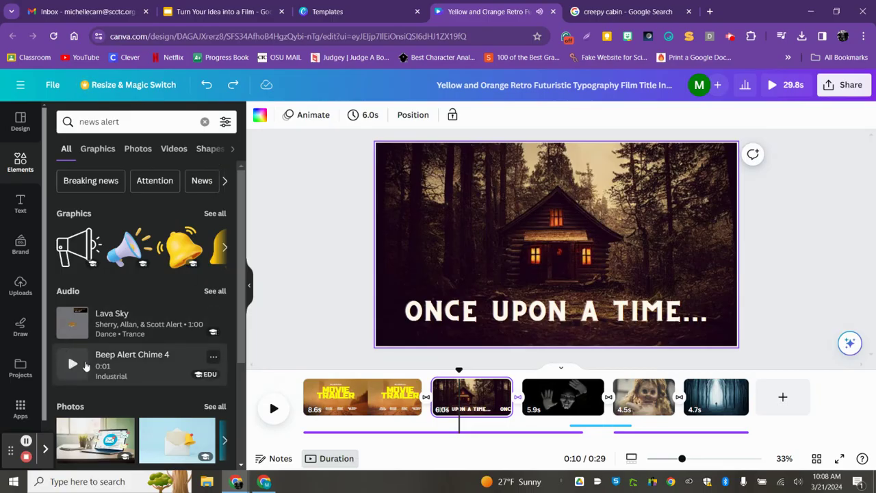
{"action": "left_click", "coordinate": [214, 290]}
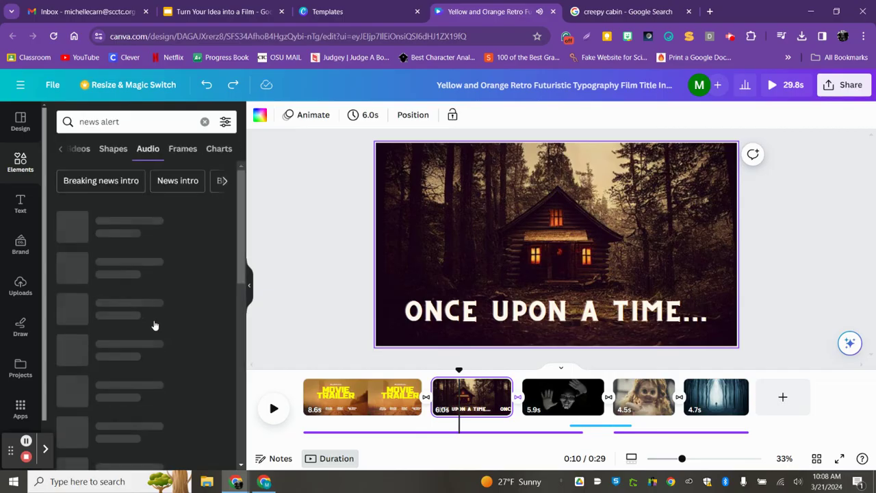
Browse the suggested "Breaking news intro" and "News audio" searches, previewing the first track of each
{"action": "left_click", "coordinate": [102, 181]}
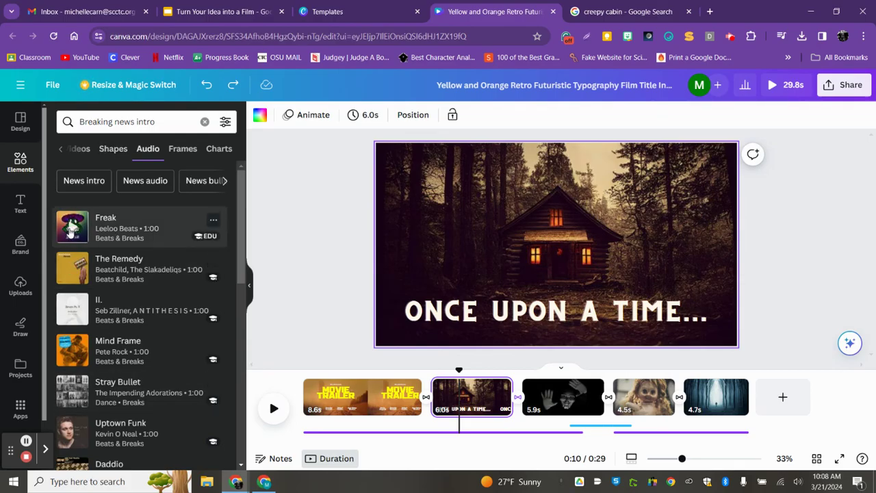
{"action": "left_click", "coordinate": [73, 231]}
{"action": "left_click", "coordinate": [144, 184]}
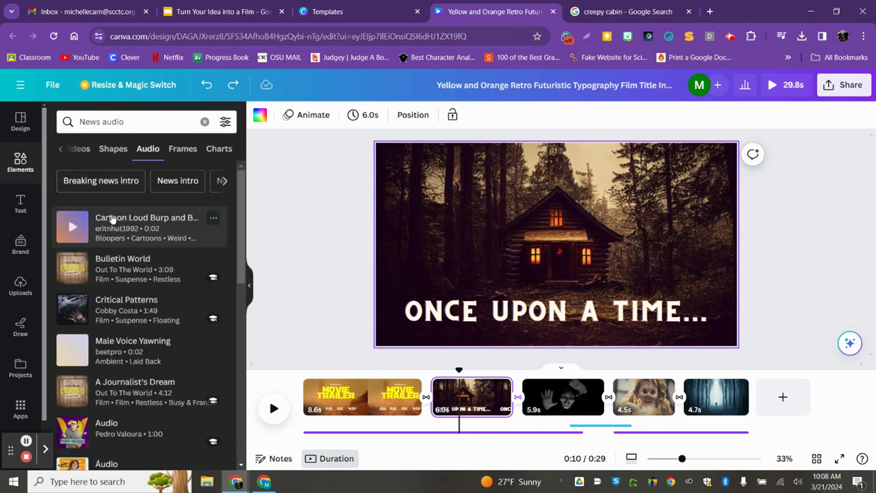
{"action": "left_click", "coordinate": [68, 230]}
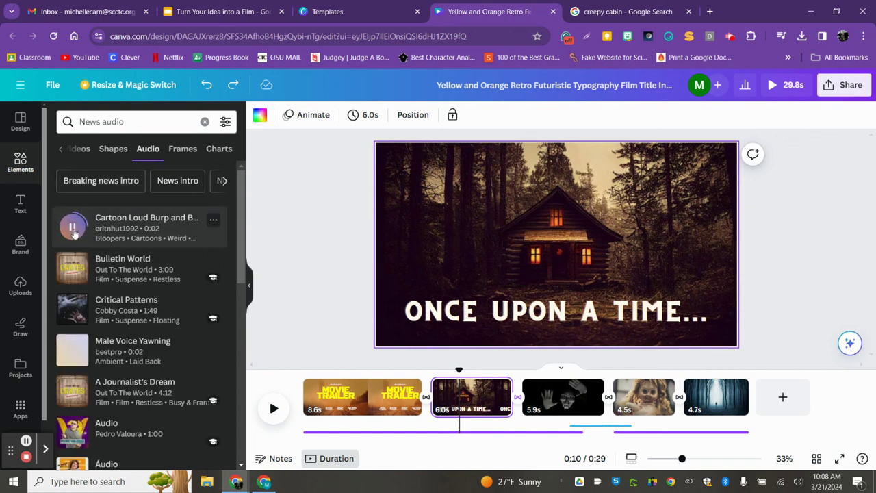
{"action": "scroll", "coordinate": [175, 284], "scroll_direction": "down", "scroll_amount": 3}
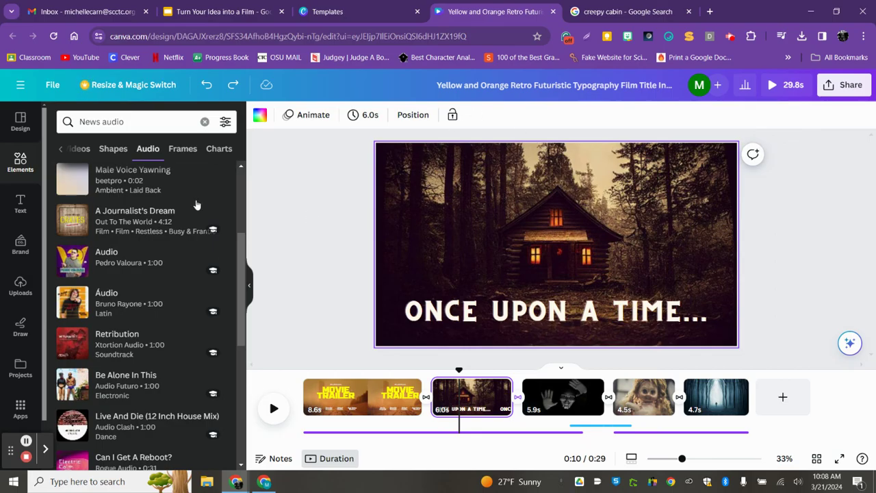
Rename the design as "Film Title"
{"action": "left_click", "coordinate": [474, 88]}
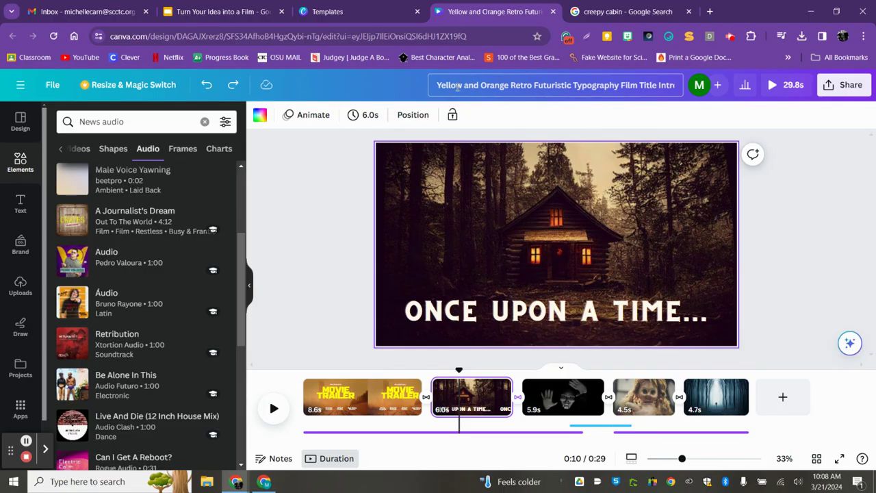
{"action": "left_click_drag", "start_coordinate": [436, 85], "coordinate": [675, 76]}
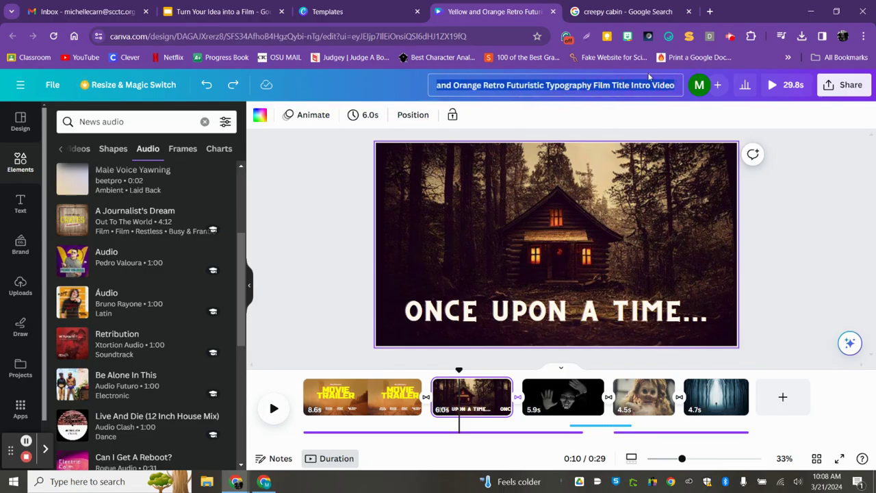
{"action": "type", "text": "Film Title"}
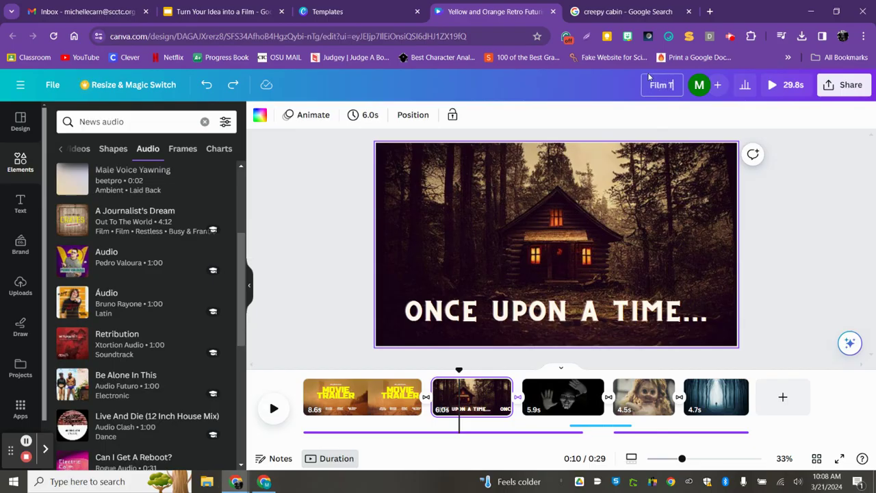
{"action": "left_click", "coordinate": [317, 231]}
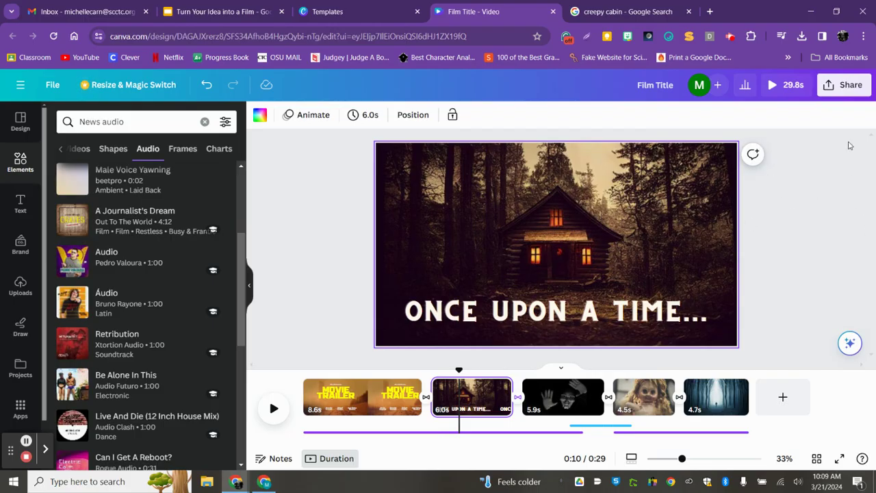
Open the download settings for the video from the sharing options
{"action": "left_click", "coordinate": [837, 87]}
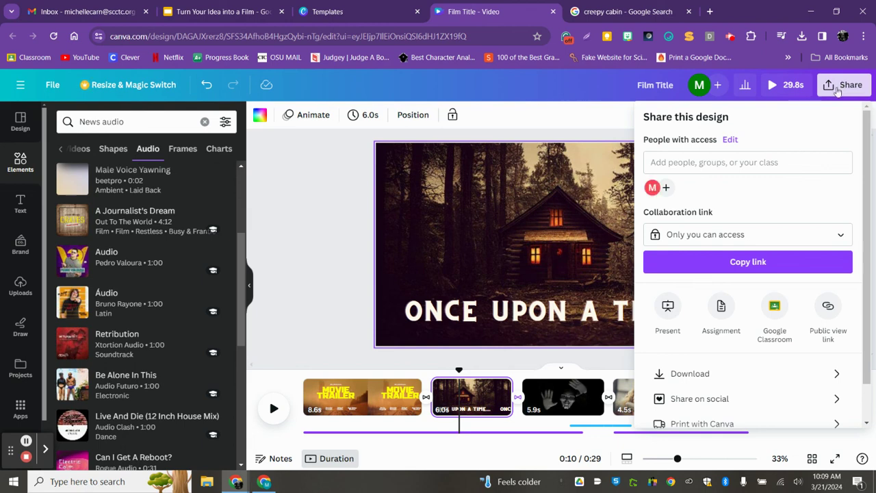
{"action": "left_click", "coordinate": [702, 371]}
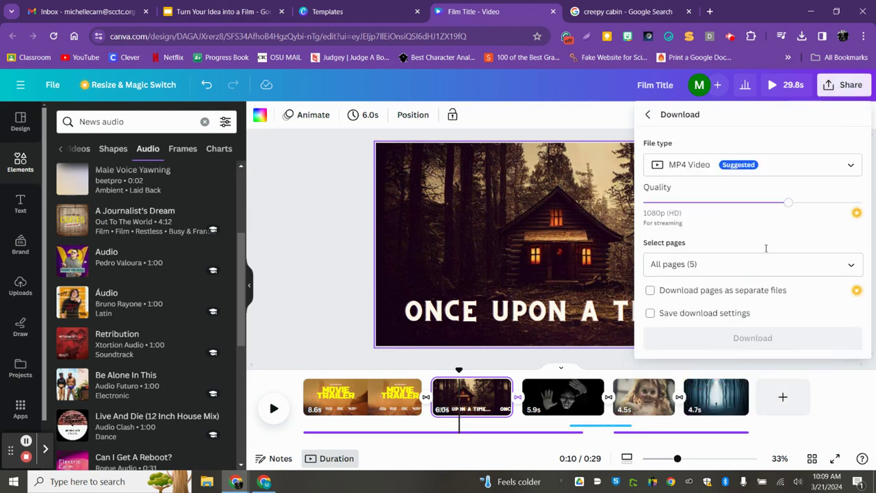